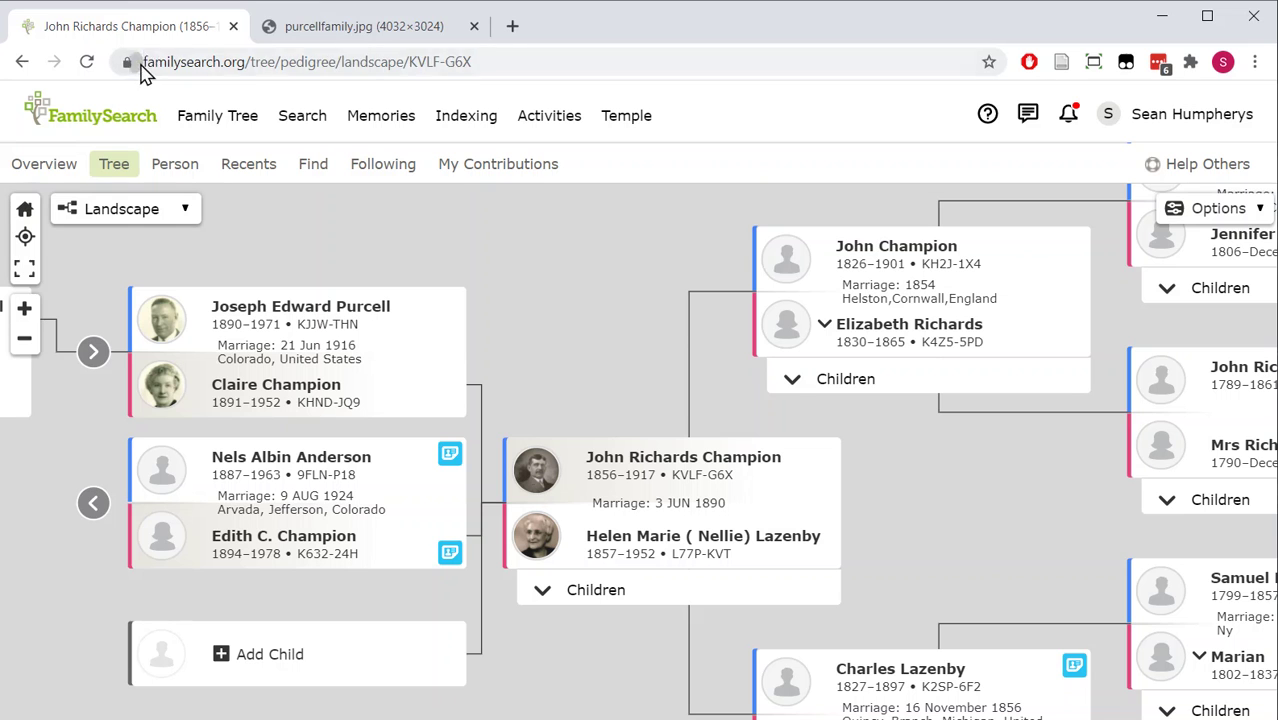
- In the landscape pedigree view, open the top-left husband's person summary card
left_click(497, 259)
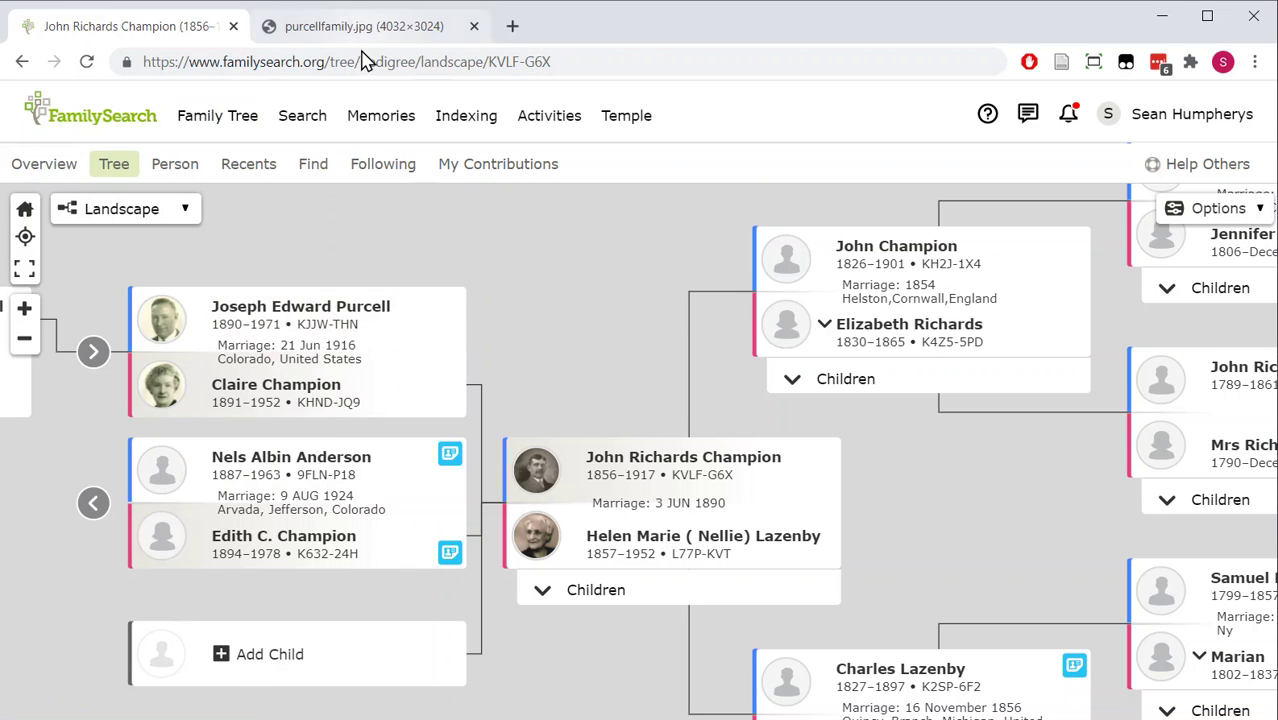
- Go from the summary card to the ancestor's Memories tab and start a photo upload from the computer
left_click(243, 316)
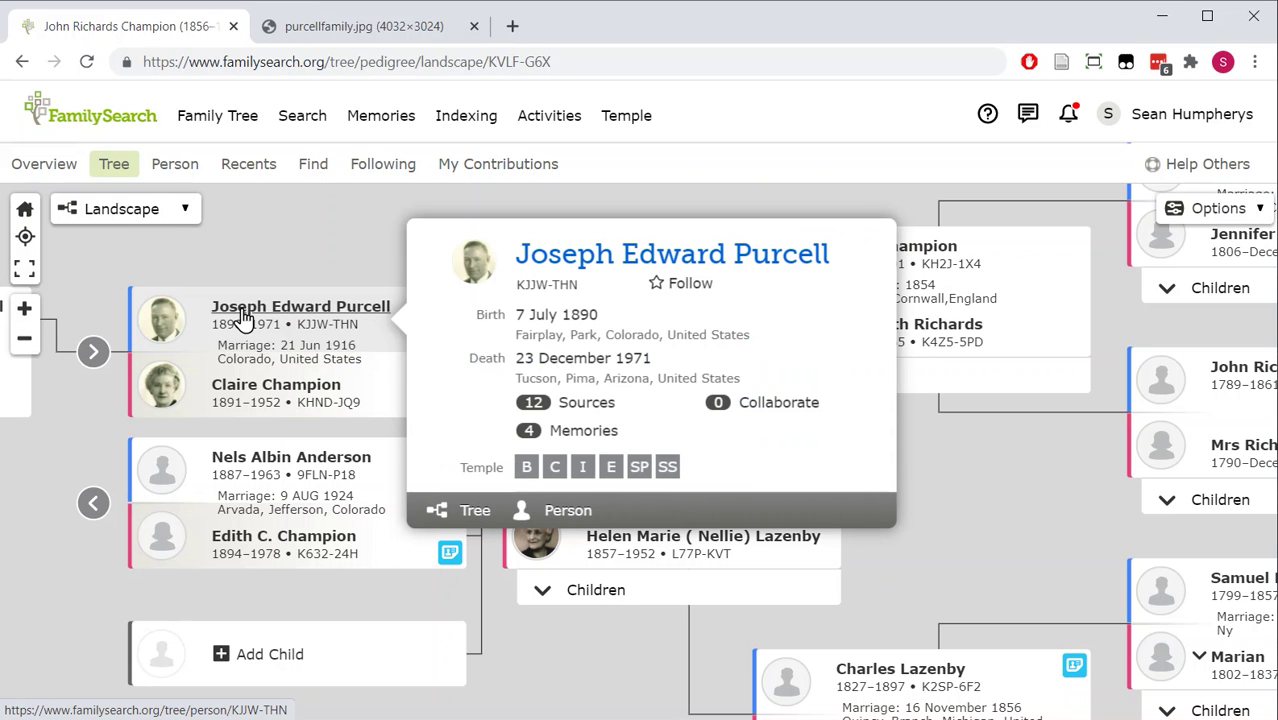
left_click(568, 515)
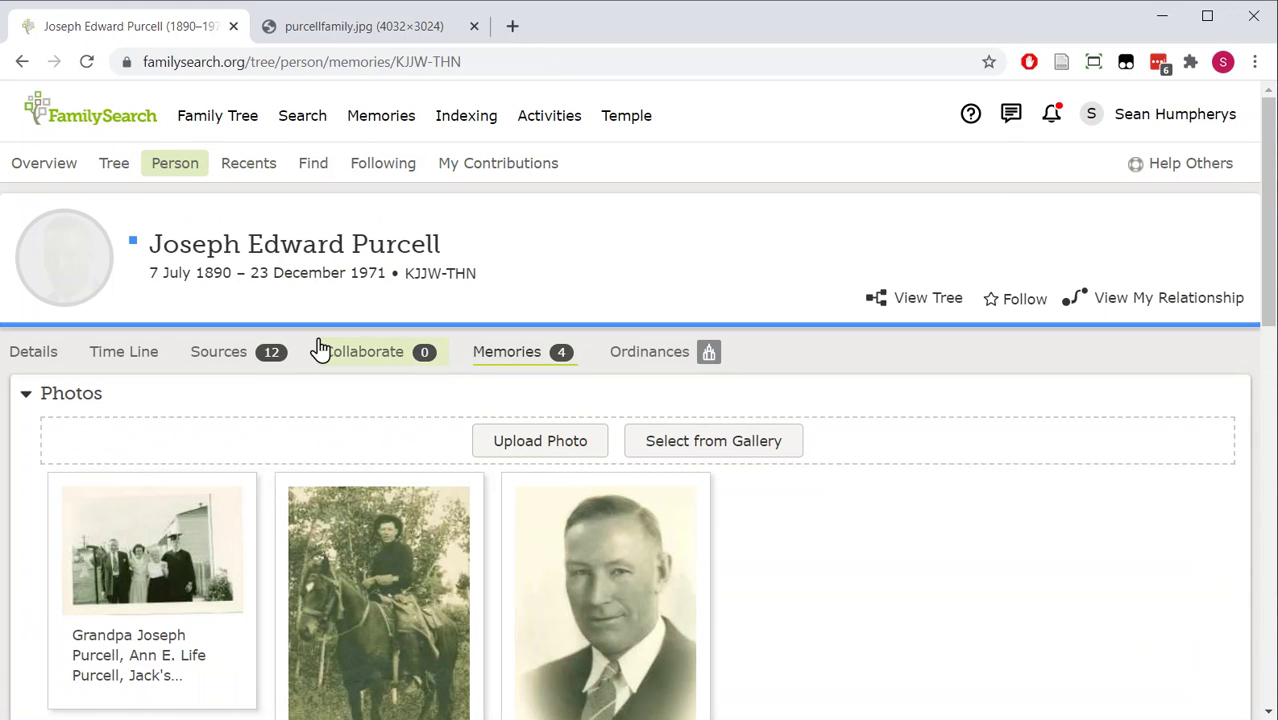
left_click(512, 350)
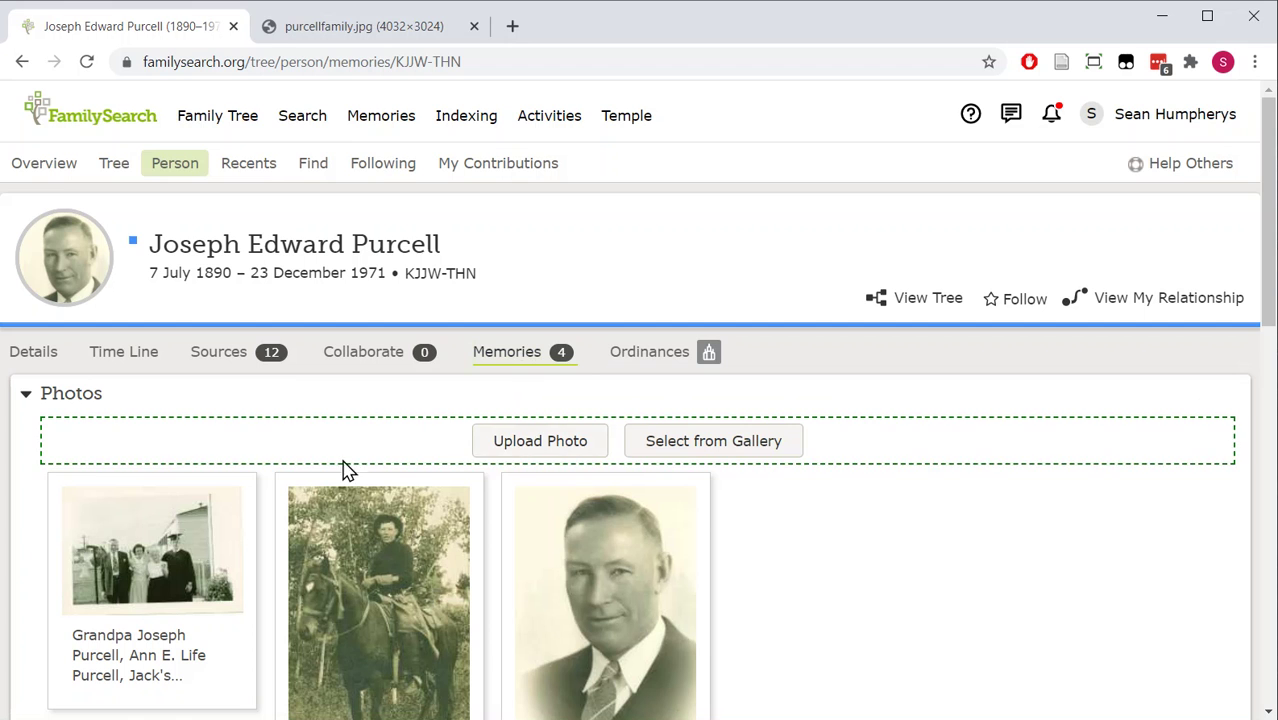
scroll(310, 475, "down", 7)
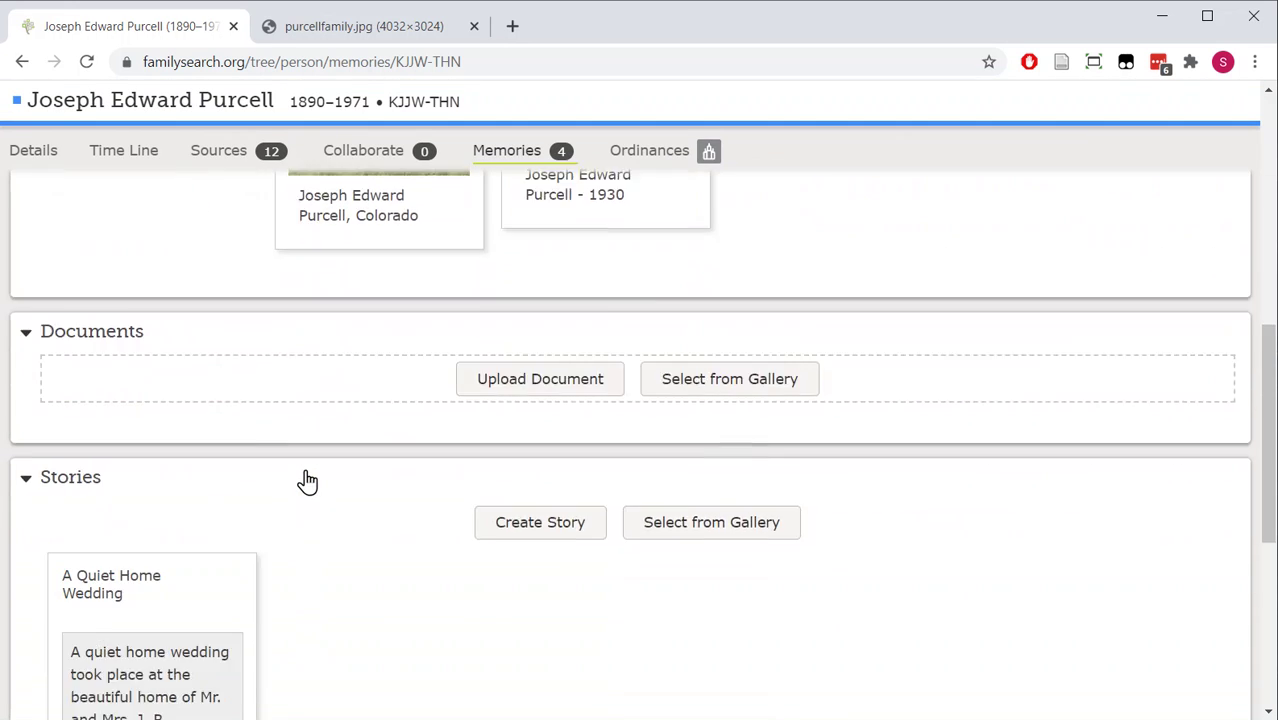
scroll(307, 482, "up", 7)
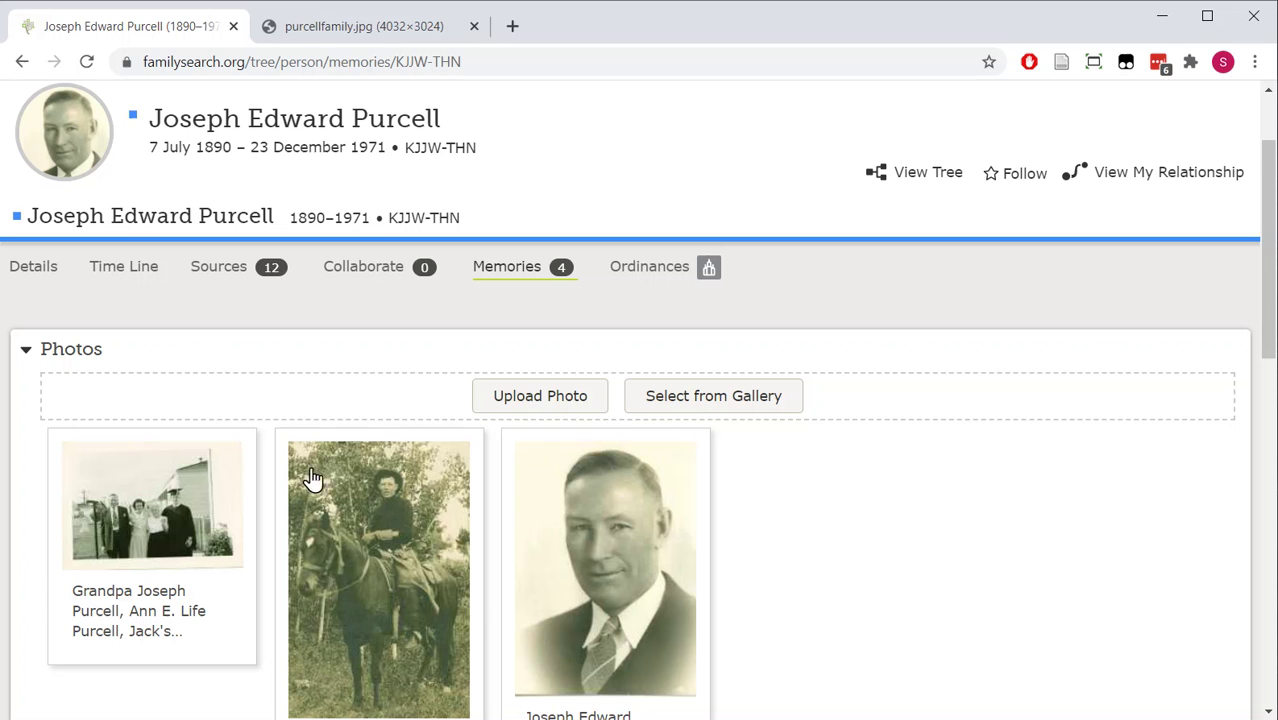
left_click(521, 408)
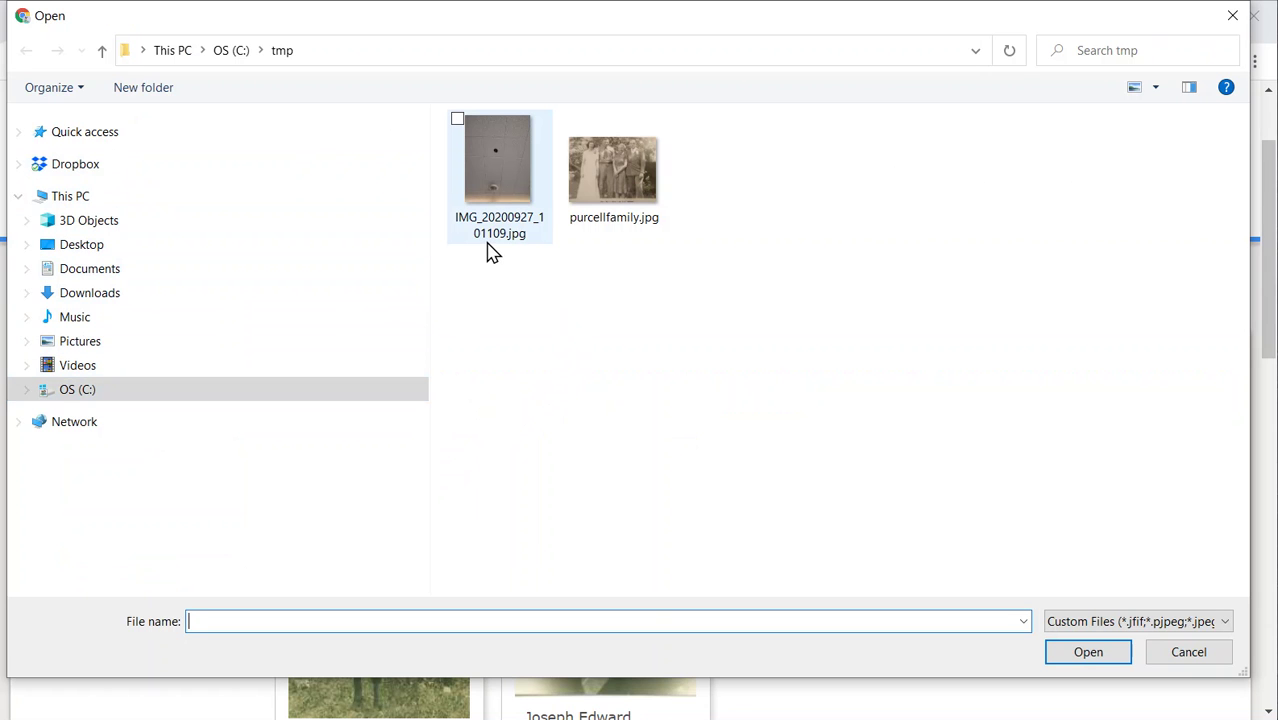
- Upload purcellfamily.jpg from the tmp folder as a new photo memory
left_click(602, 171)
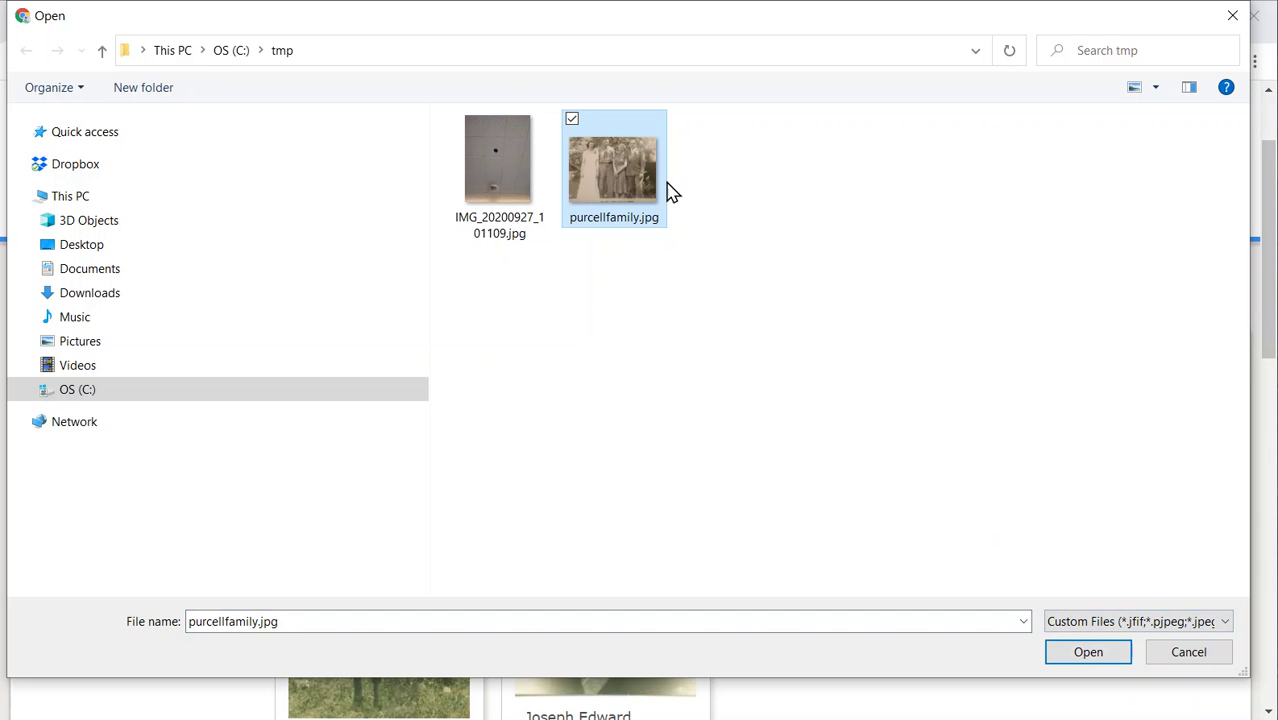
left_click(1087, 652)
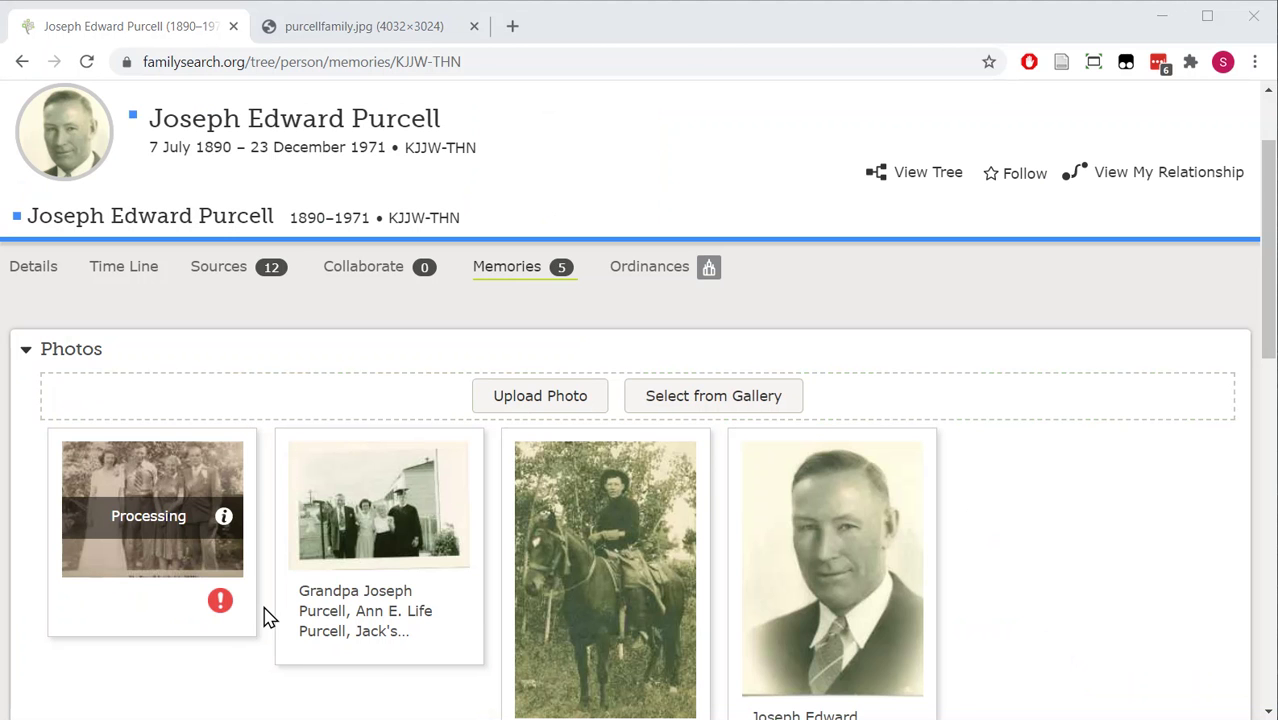
- Open the processing photo's memory page and title it 'Purcell family photos'
mouse_move(224, 522)
left_click(121, 482)
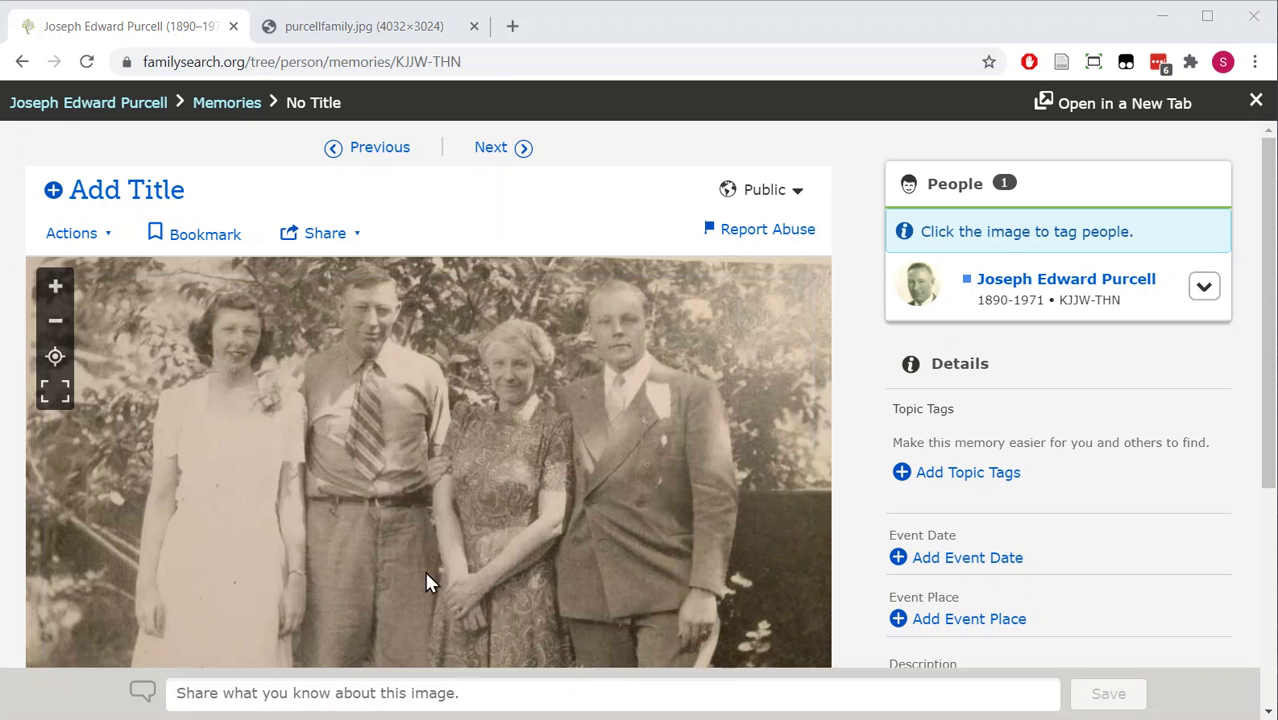
left_click(140, 197)
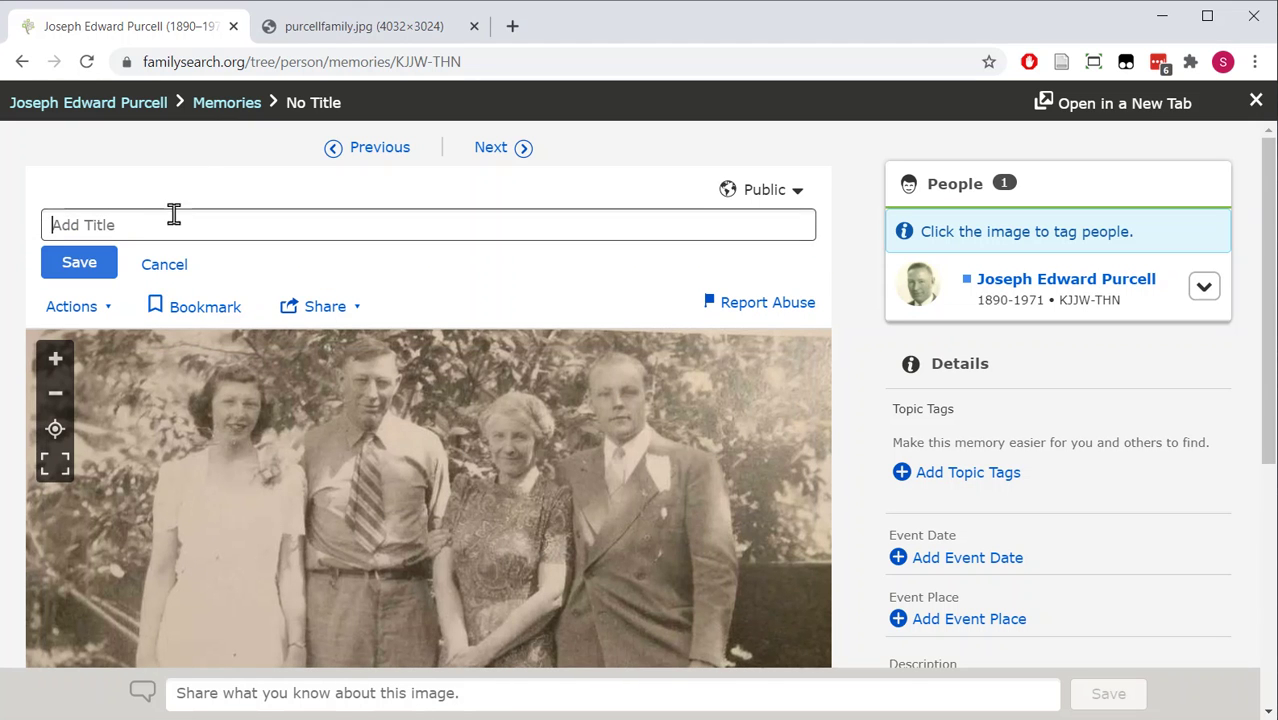
type("Purcell family photos")
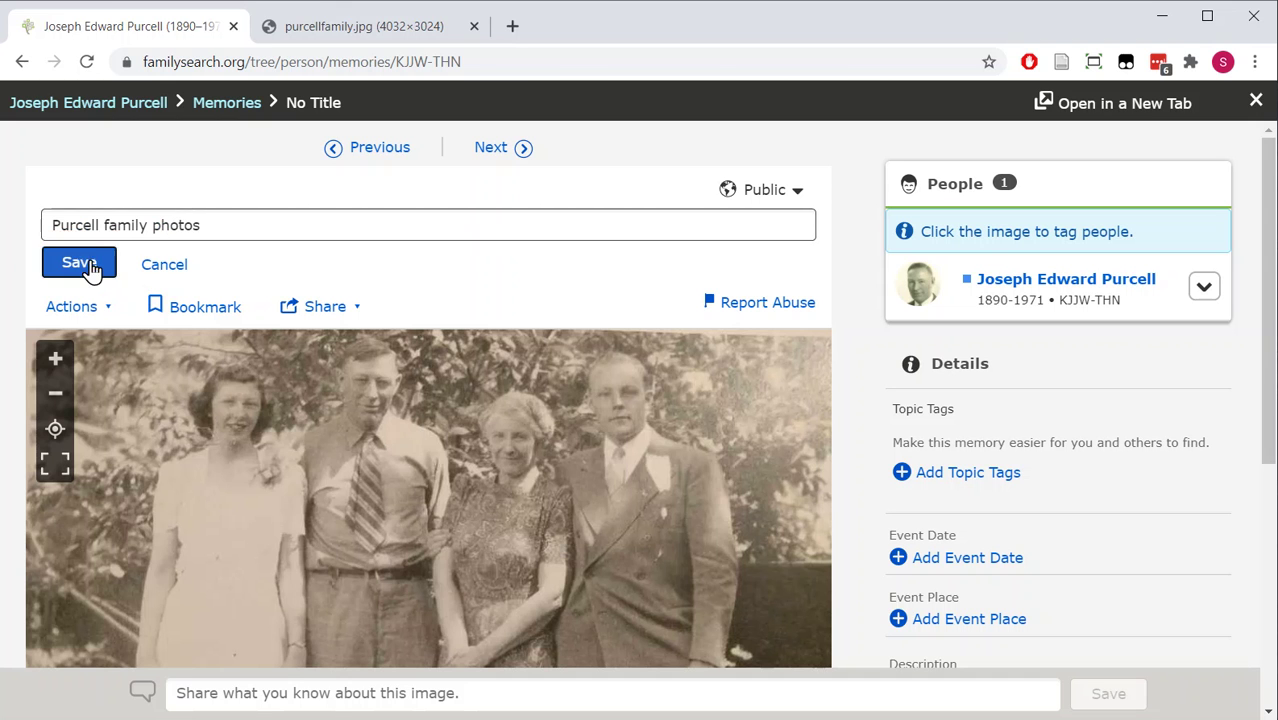
left_click(86, 266)
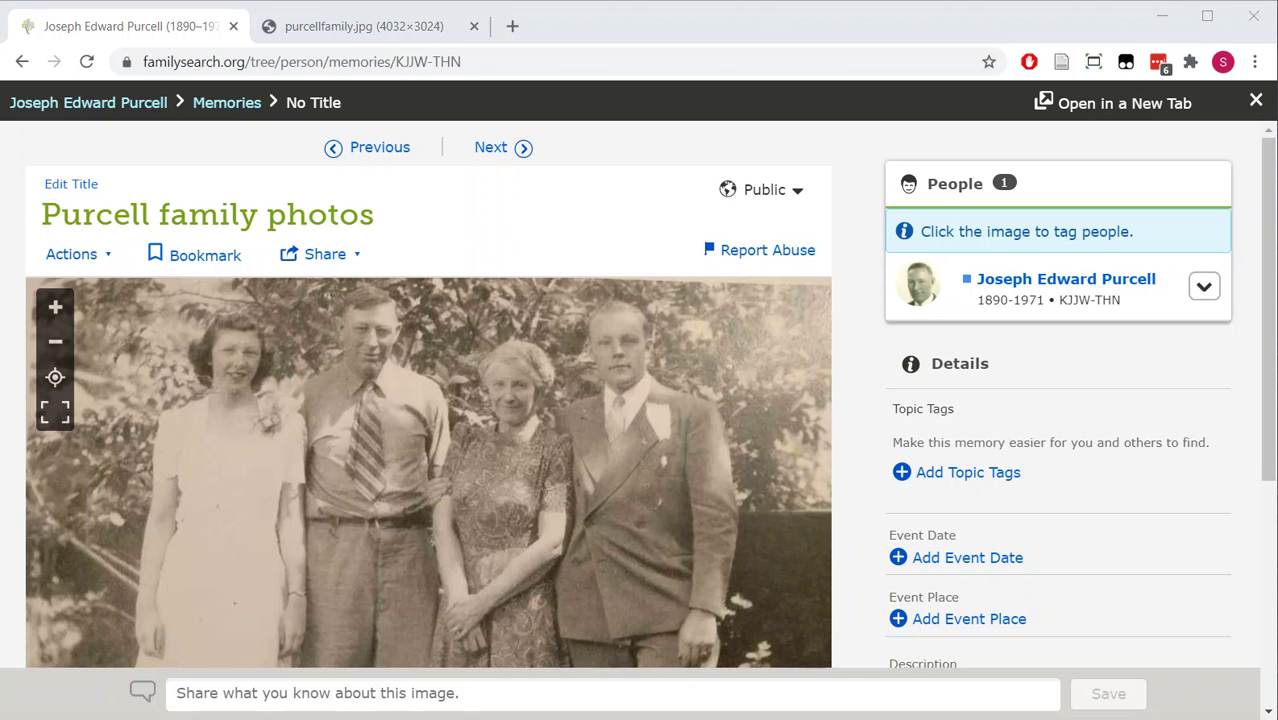
- Tag the striped-tie man's face as the memory's own person, the ancestor
left_click(366, 350)
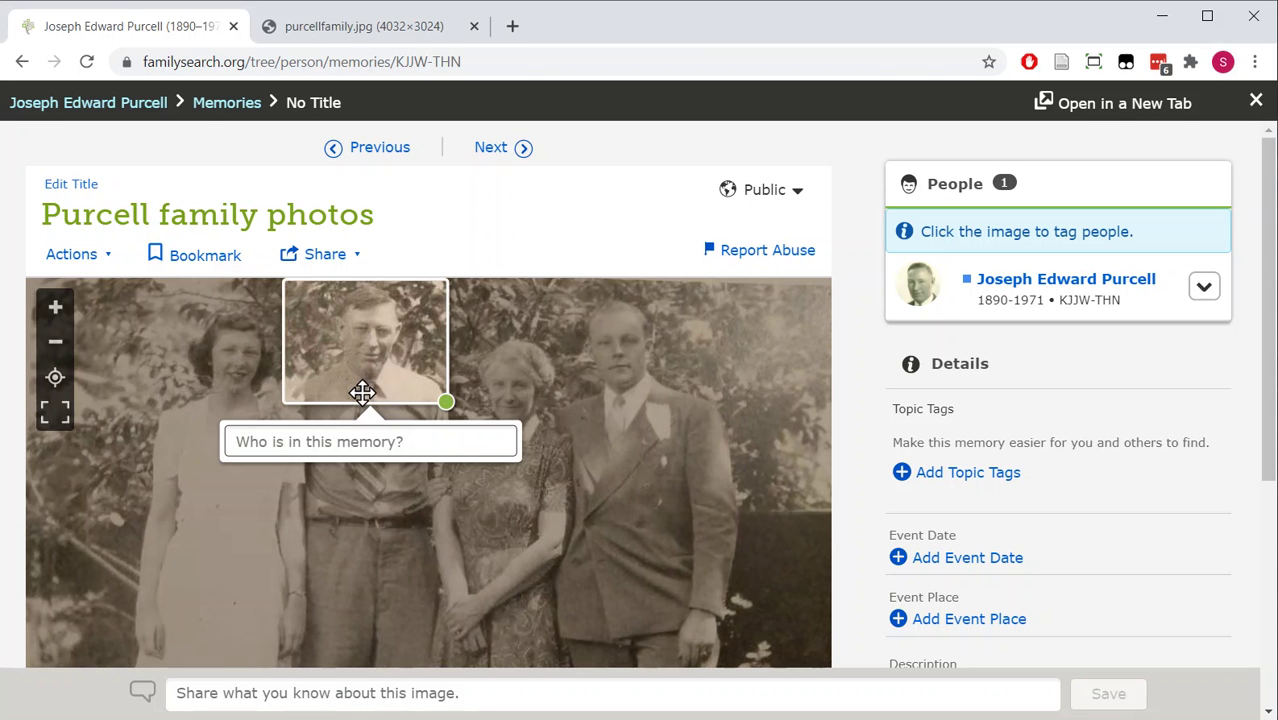
type("joseph")
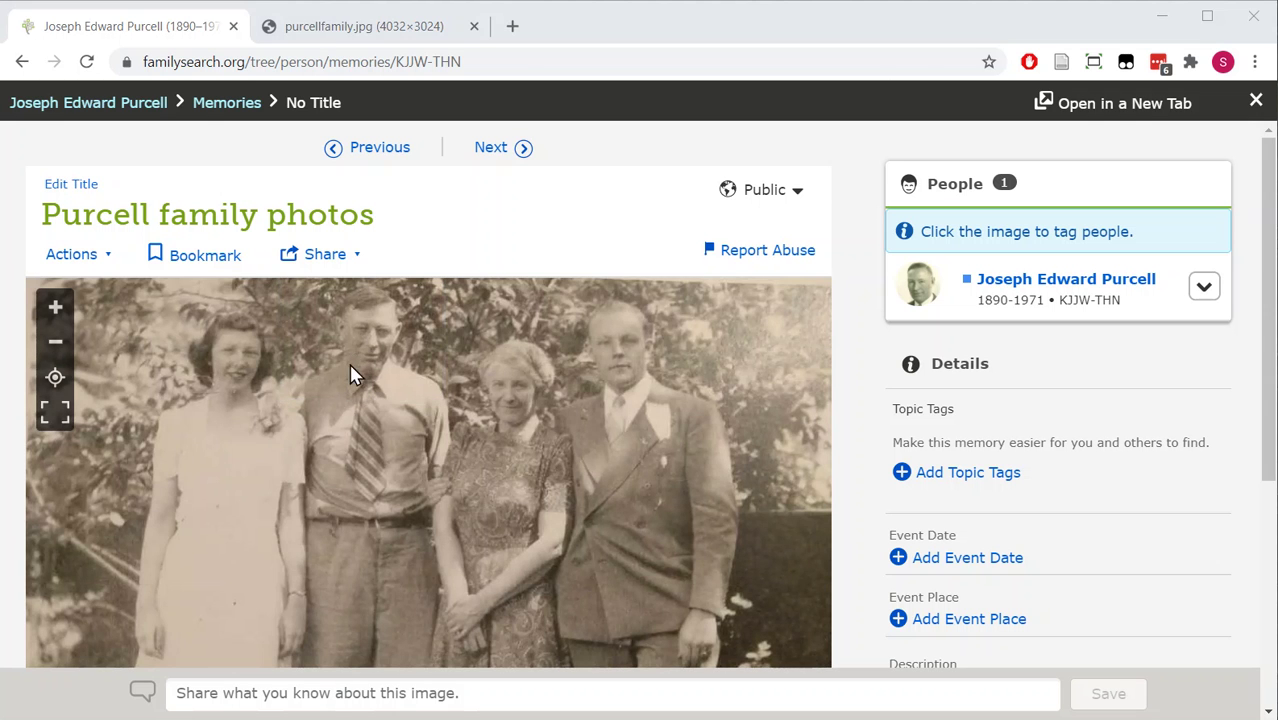
left_click(358, 355)
type("jose")
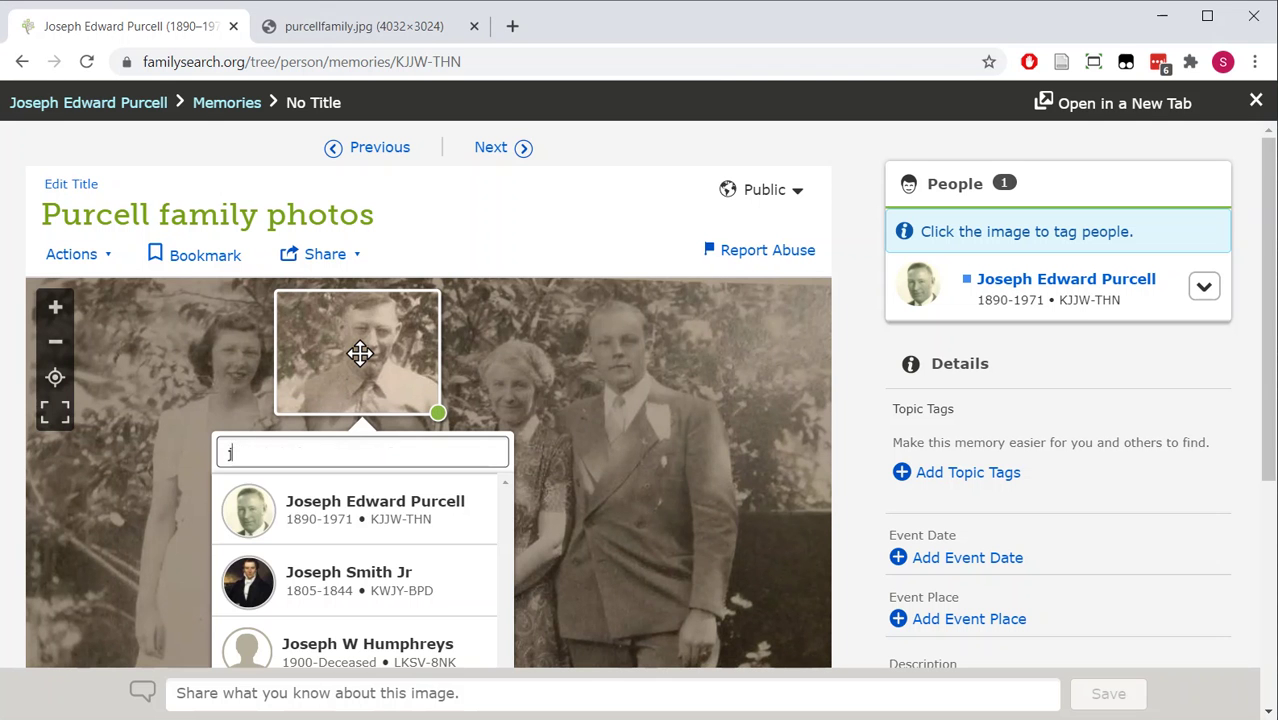
left_click(348, 513)
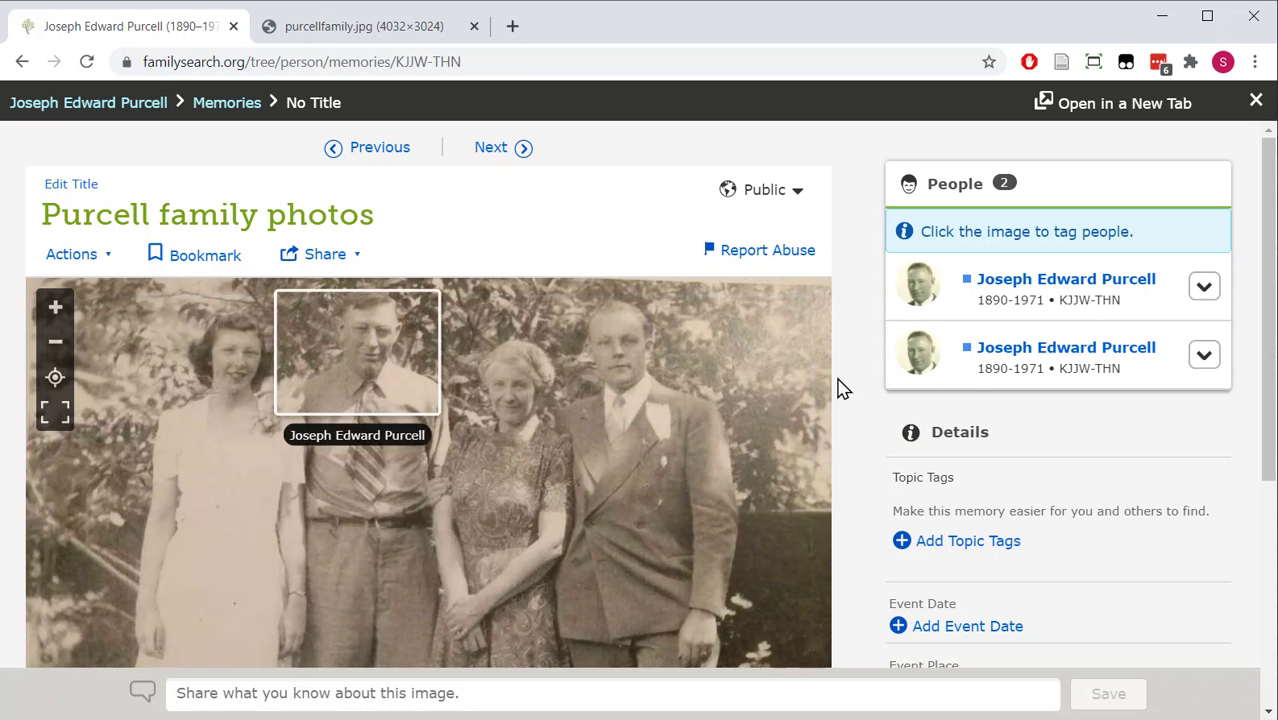
- Tag the older woman's face as the ancestor's wife from the suggestions
left_click(517, 391)
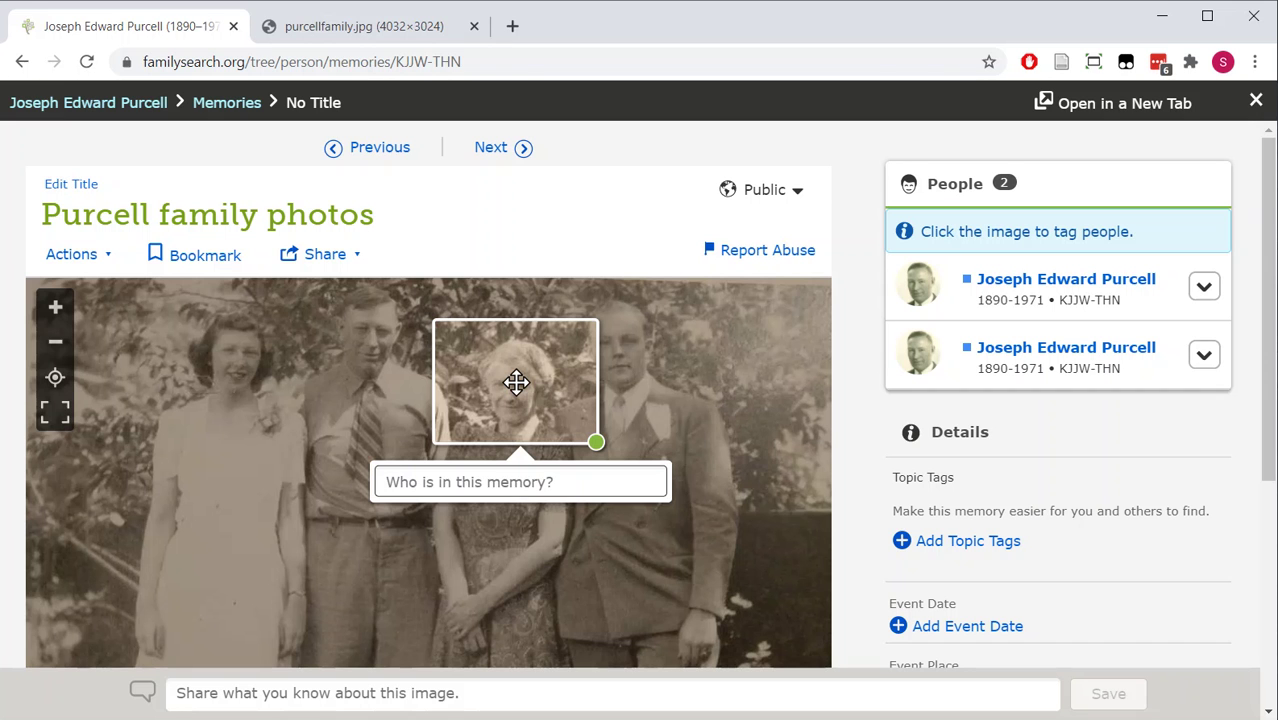
type("Clair")
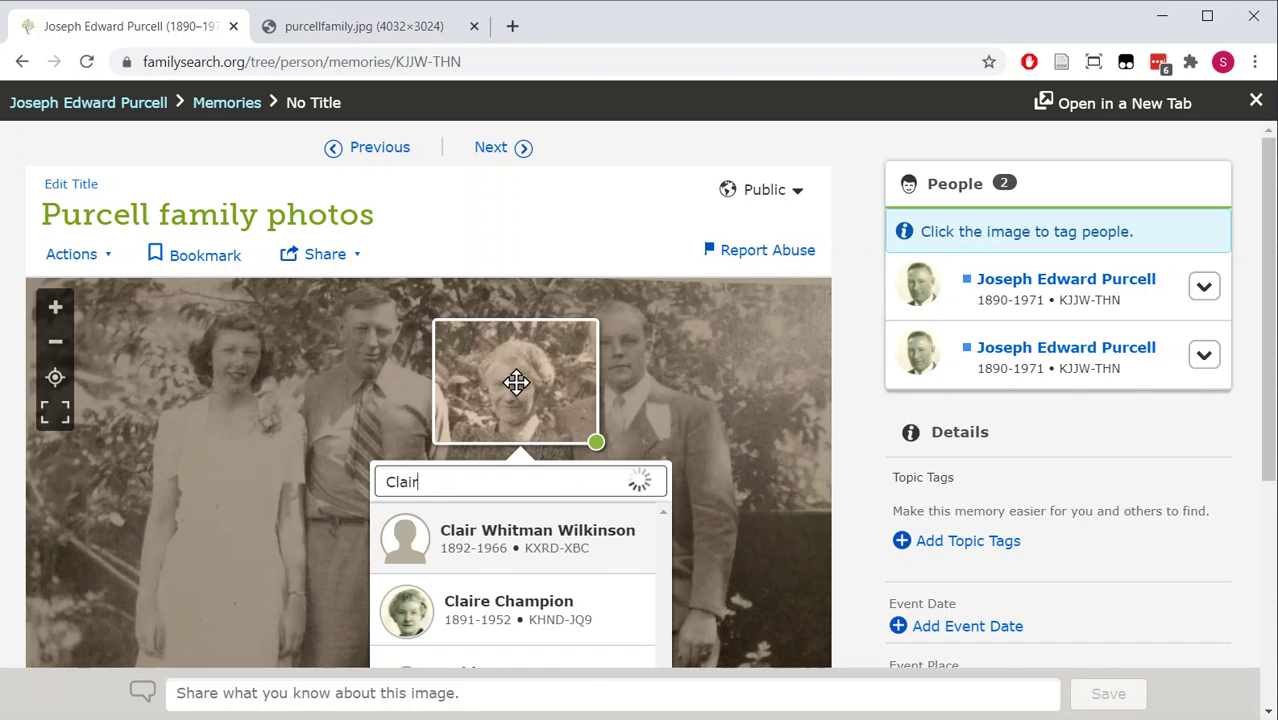
left_click(541, 605)
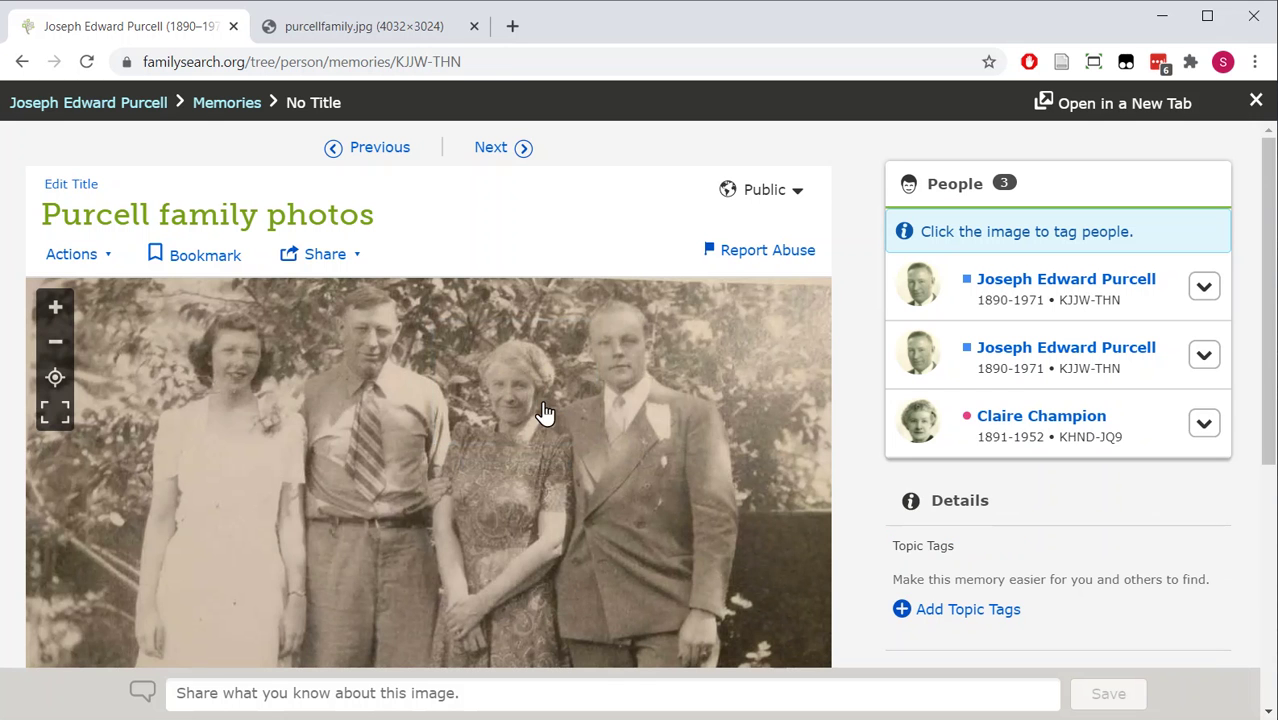
- Tag the young man on the right as his matching family-tree person, then begin tagging the left woman
left_click(622, 347)
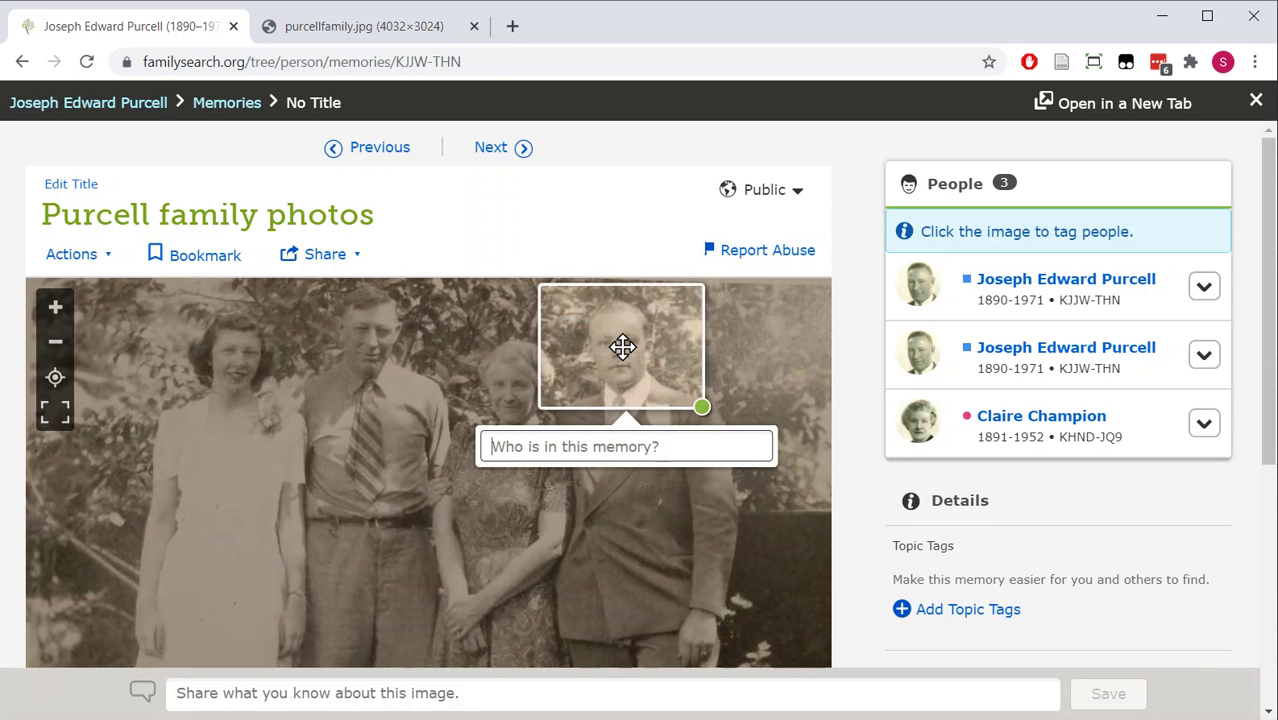
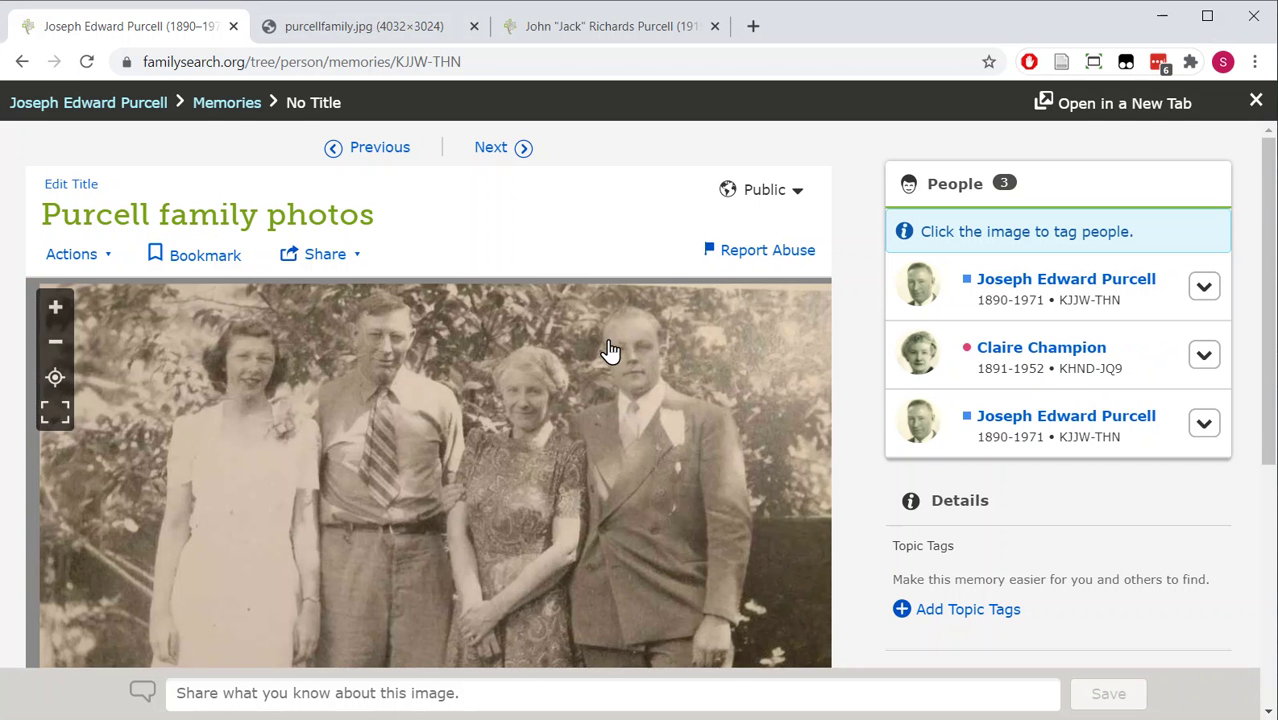
left_click(627, 352)
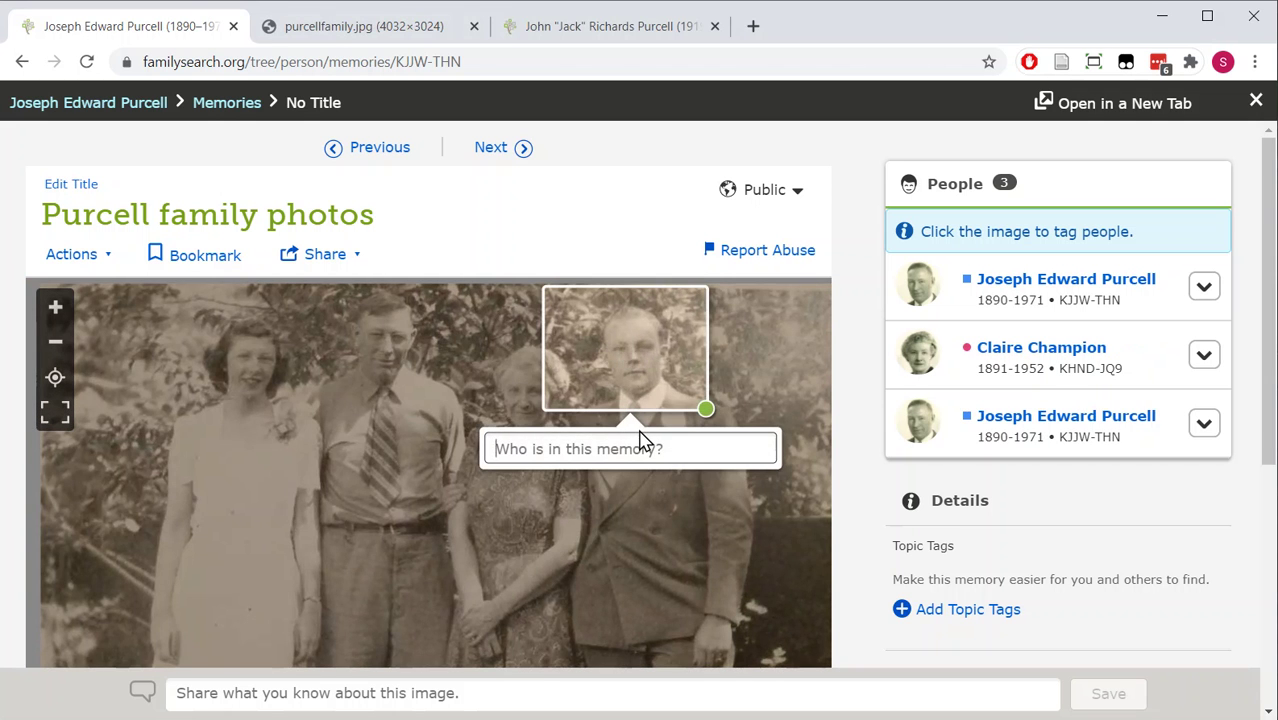
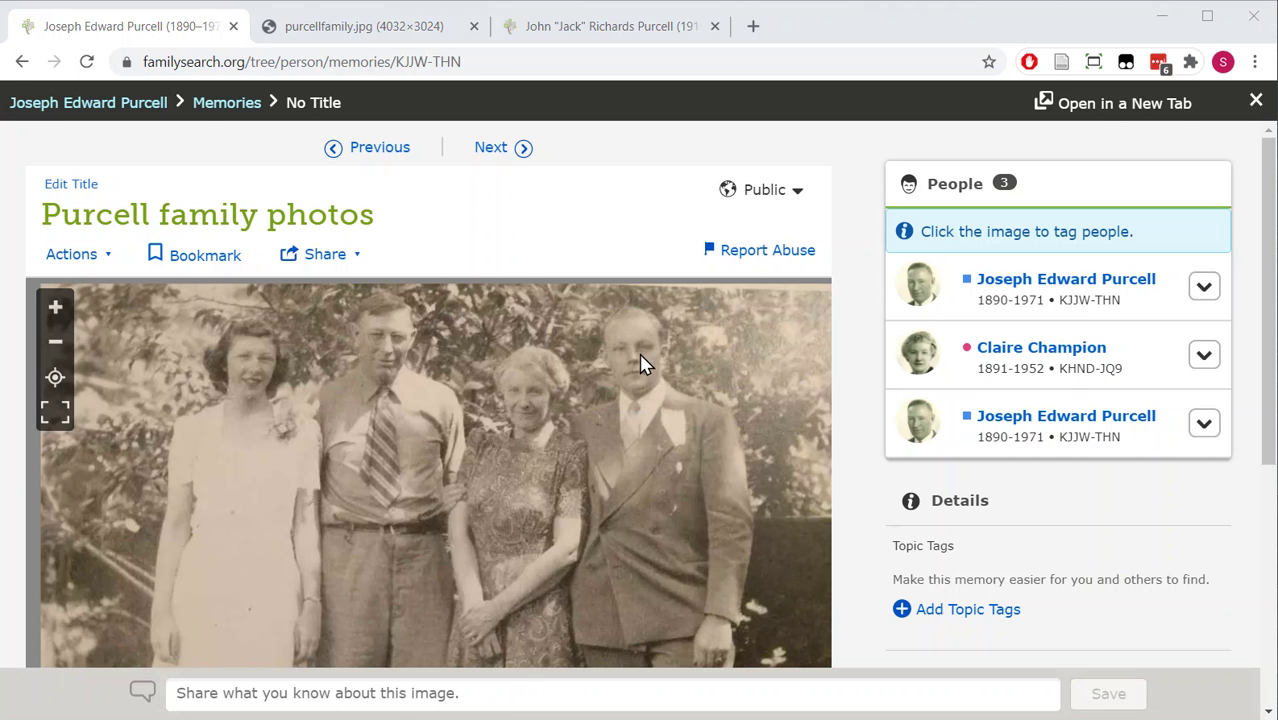
left_click(640, 368)
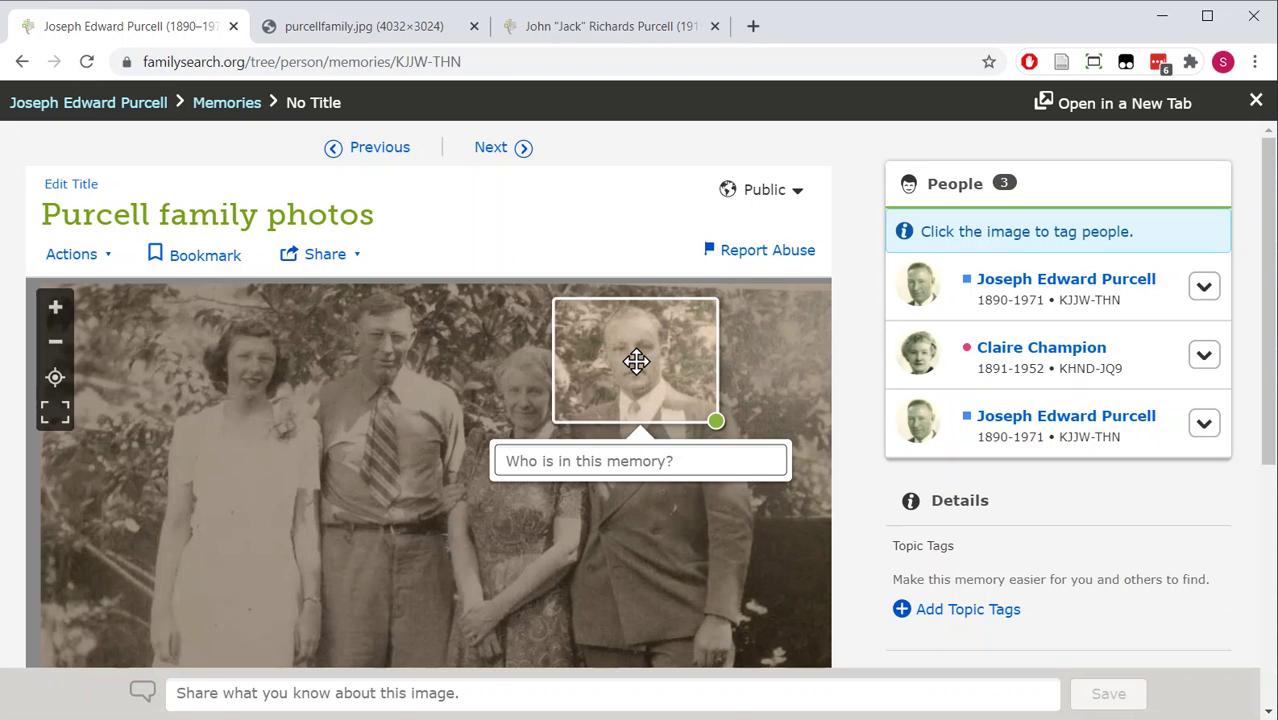
type("John")
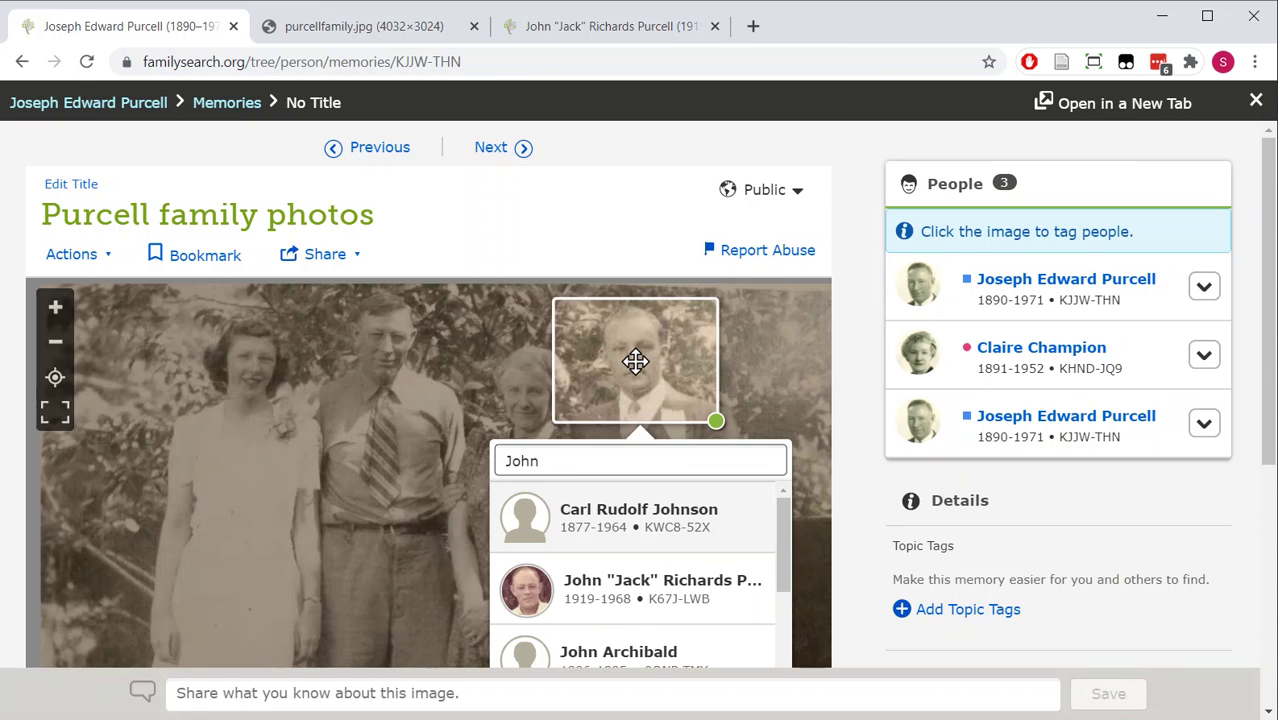
left_click(590, 590)
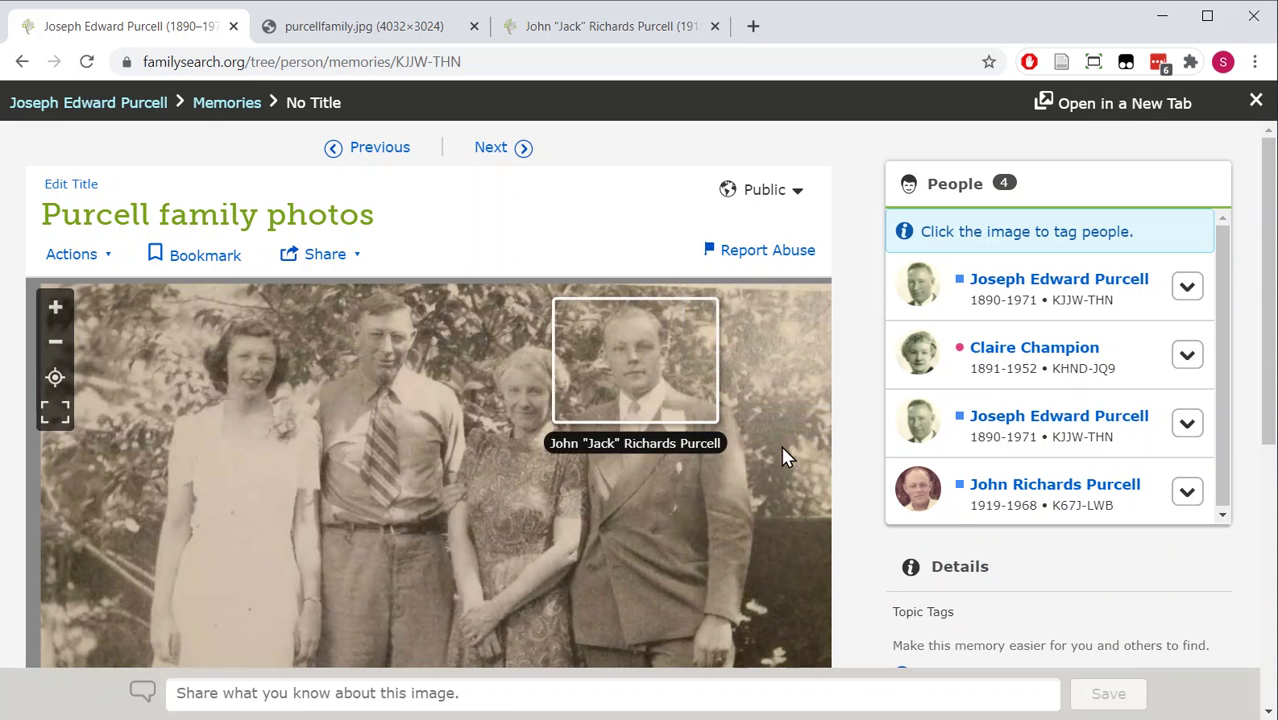
left_click(247, 360)
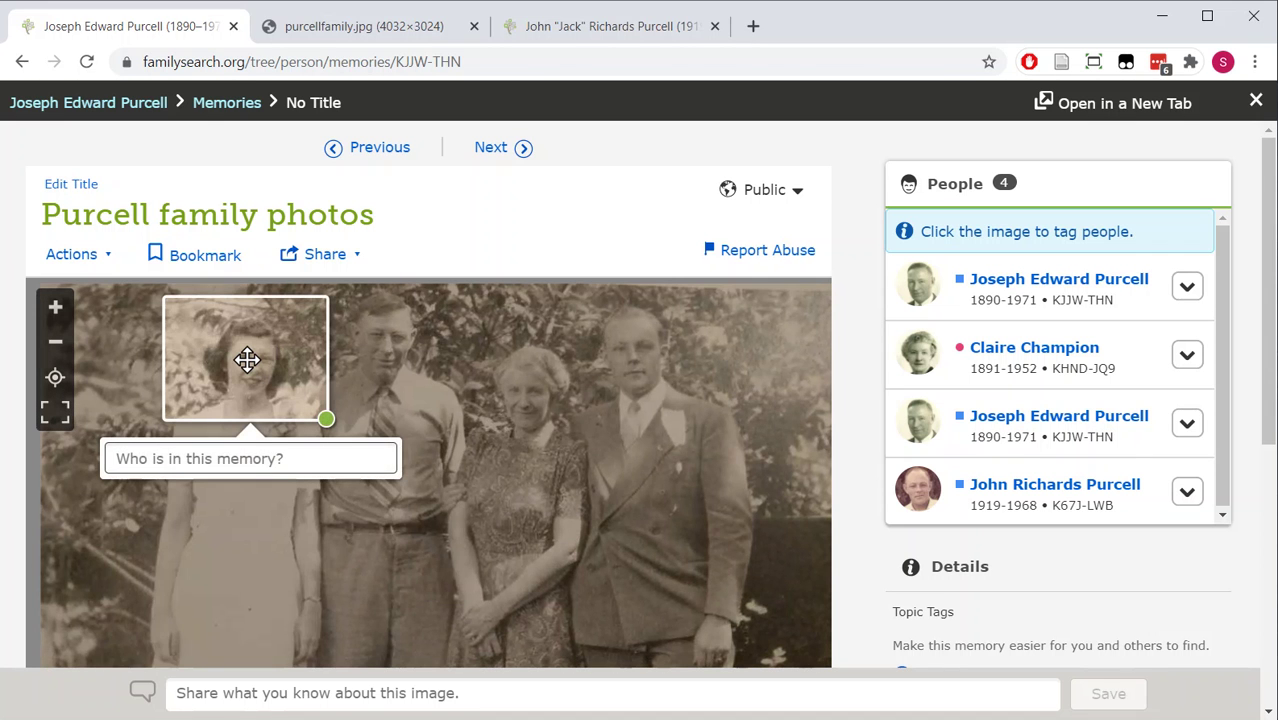
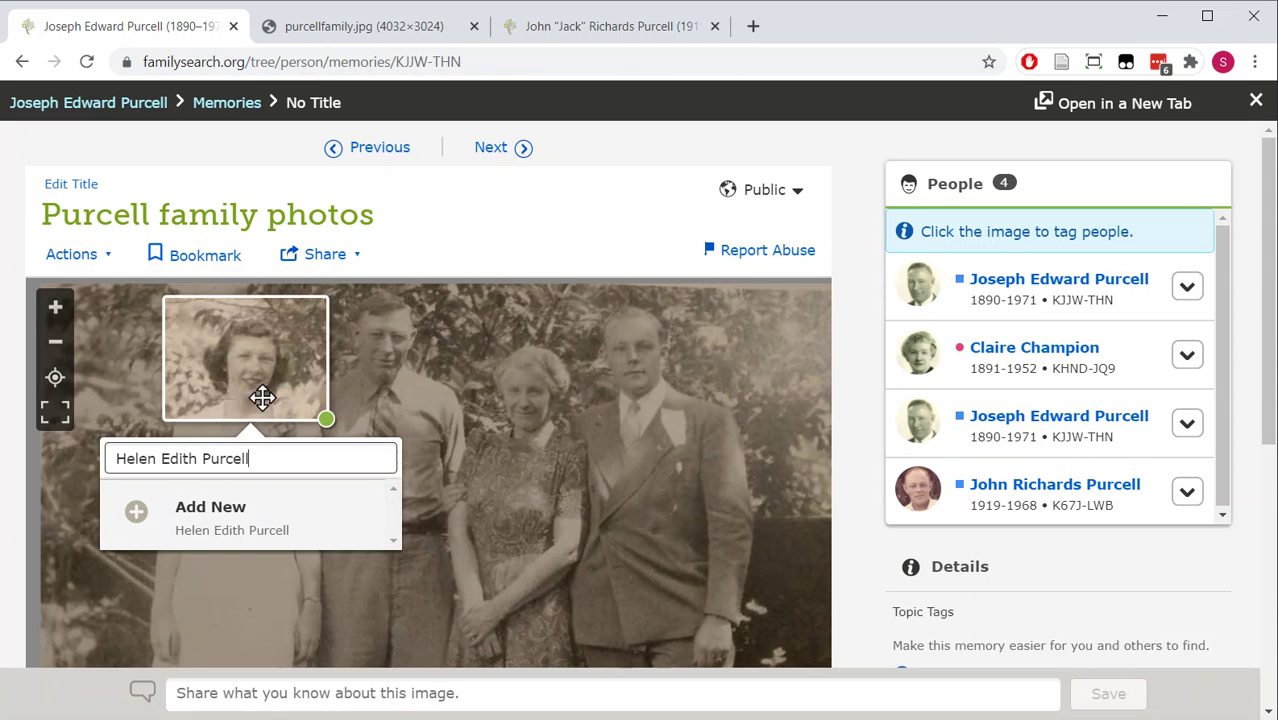
- Tag the left woman's face as a newly added person by entering her full name
left_click(198, 519)
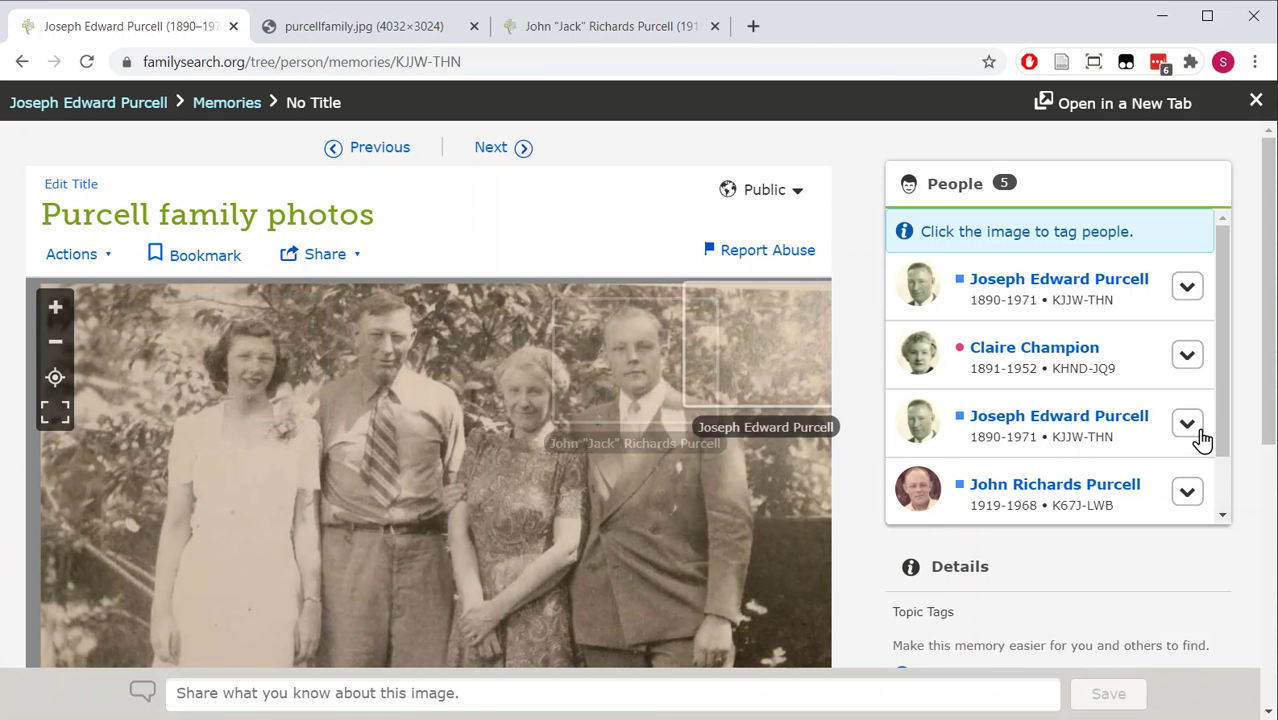
left_click_drag(1226, 420, 1224, 488)
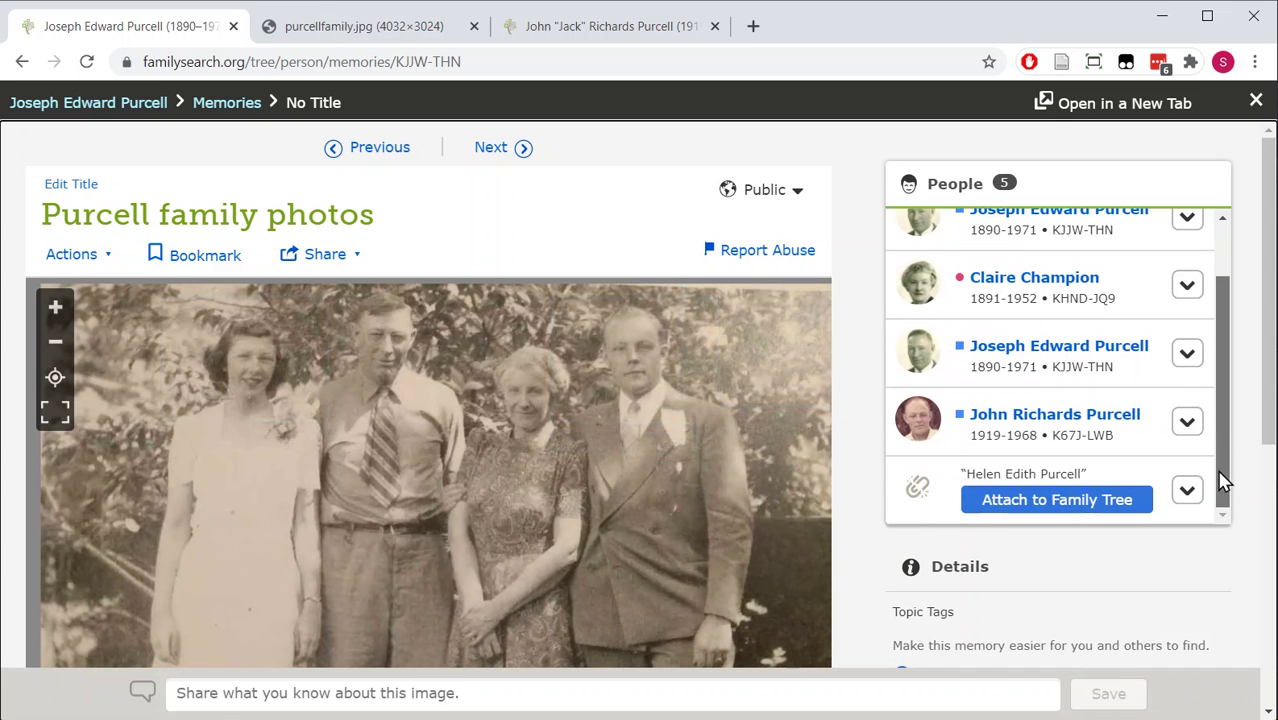
- Inspect the first ancestor tag's options, backing out without deleting it
left_click(1066, 500)
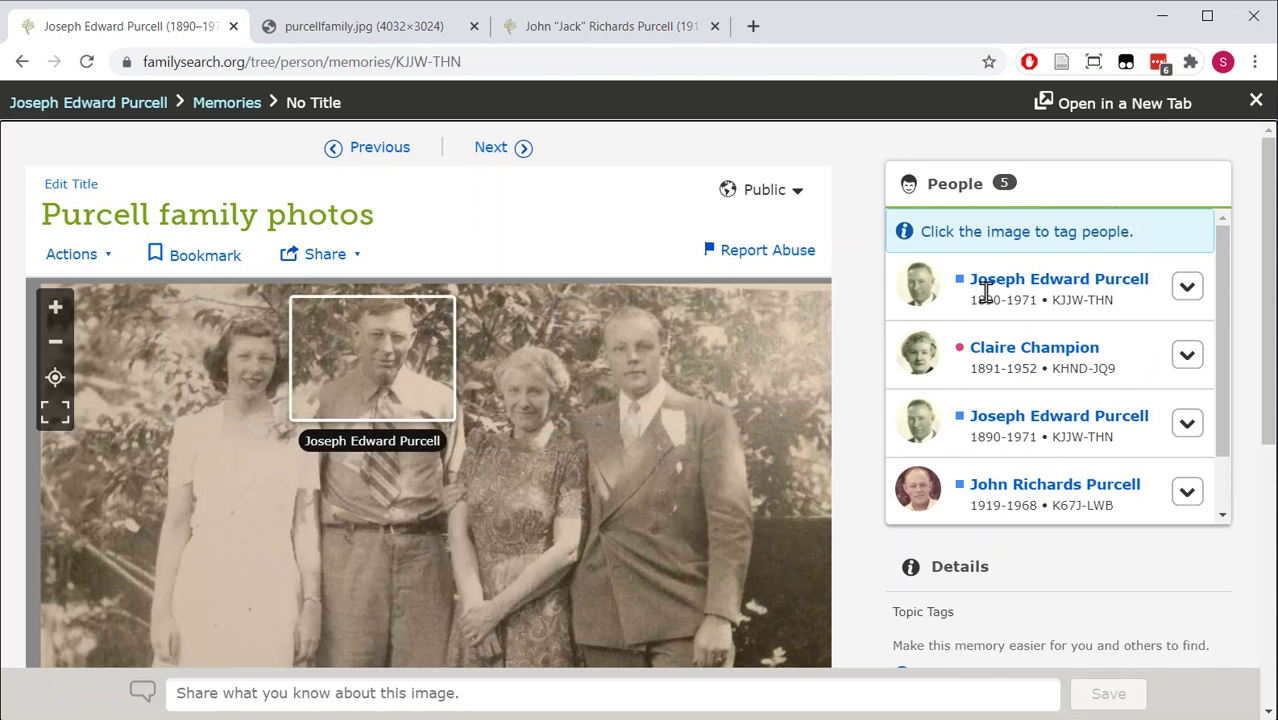
left_click(1185, 290)
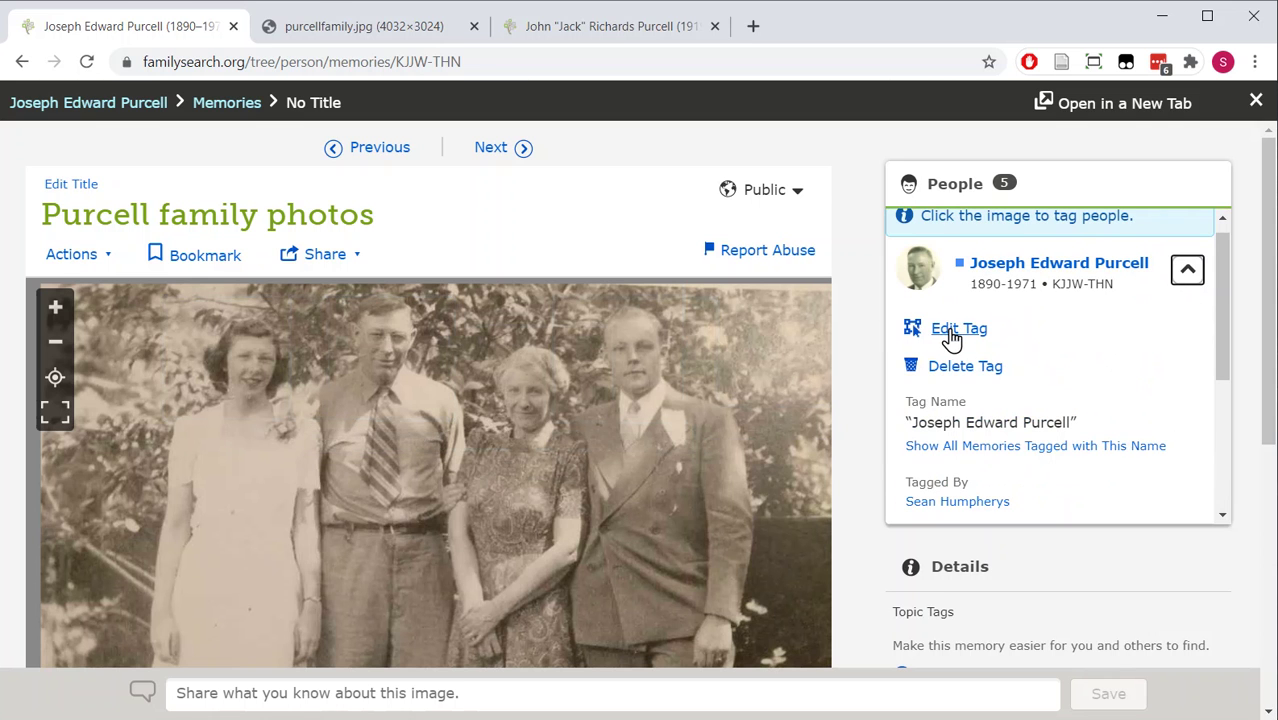
left_click(950, 372)
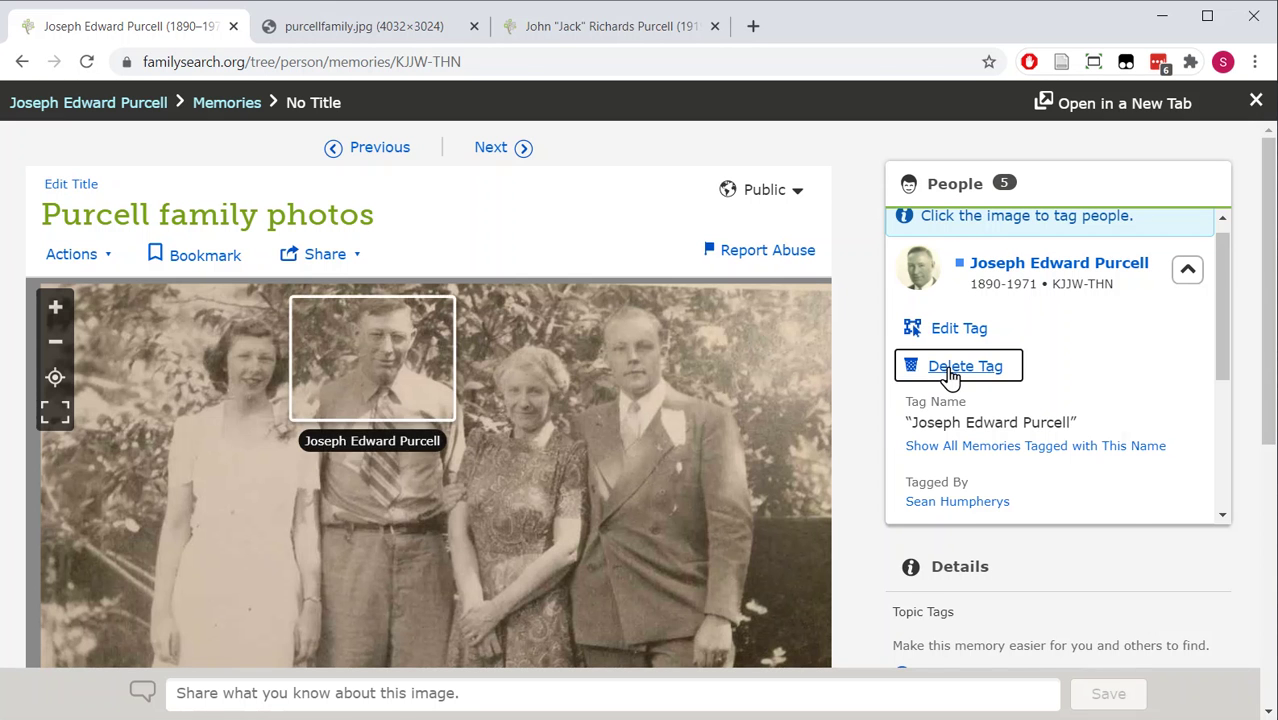
left_click(945, 525)
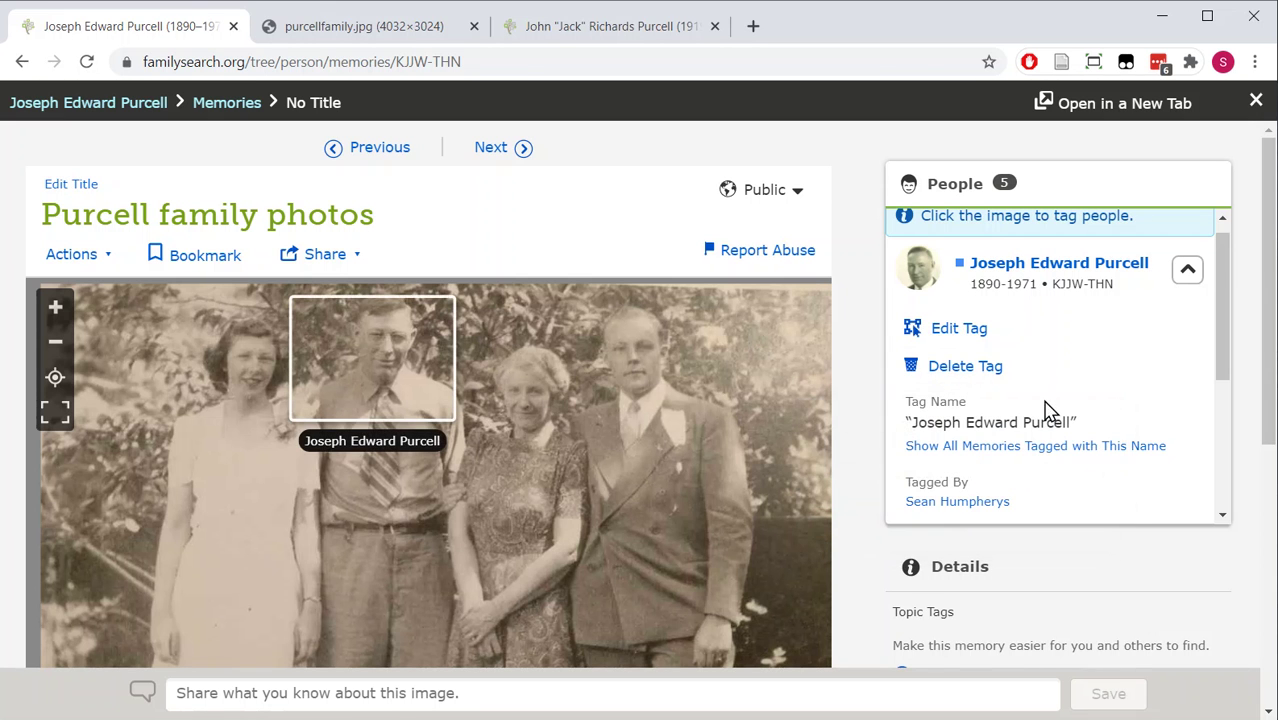
left_click(1187, 272)
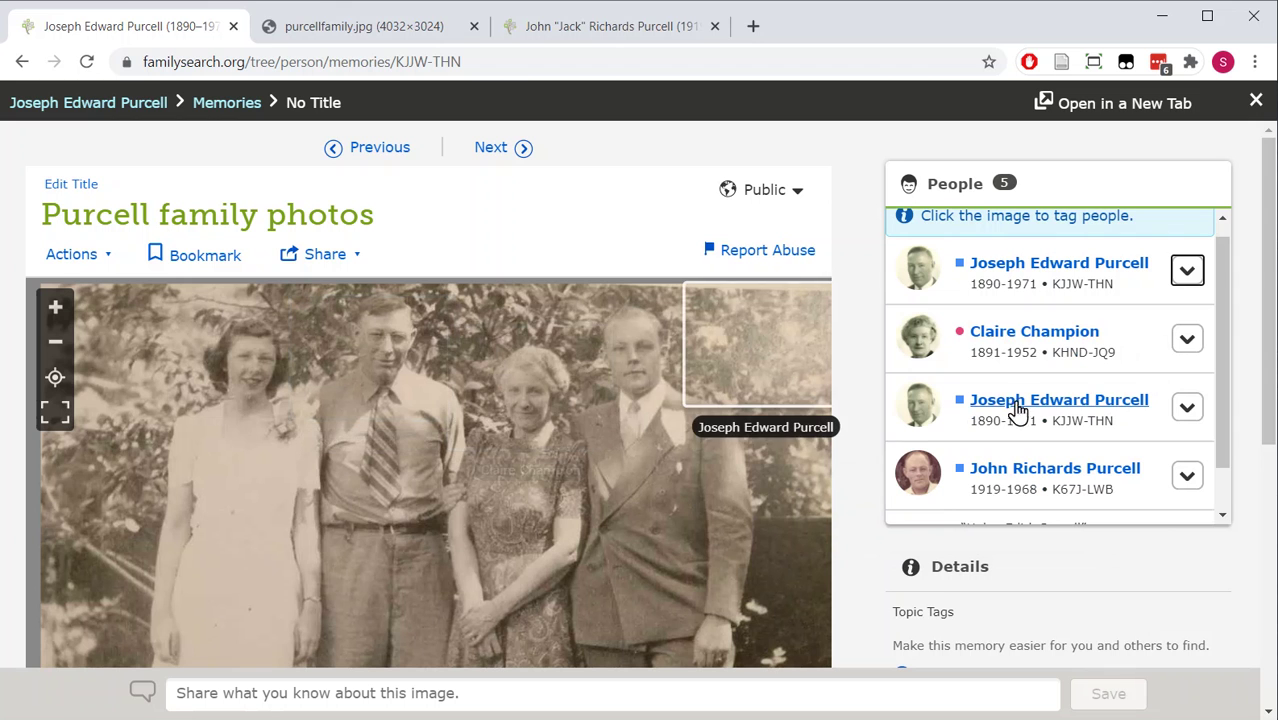
- Delete the duplicate ancestor tag on the photo background and confirm the deletion
left_click(1187, 410)
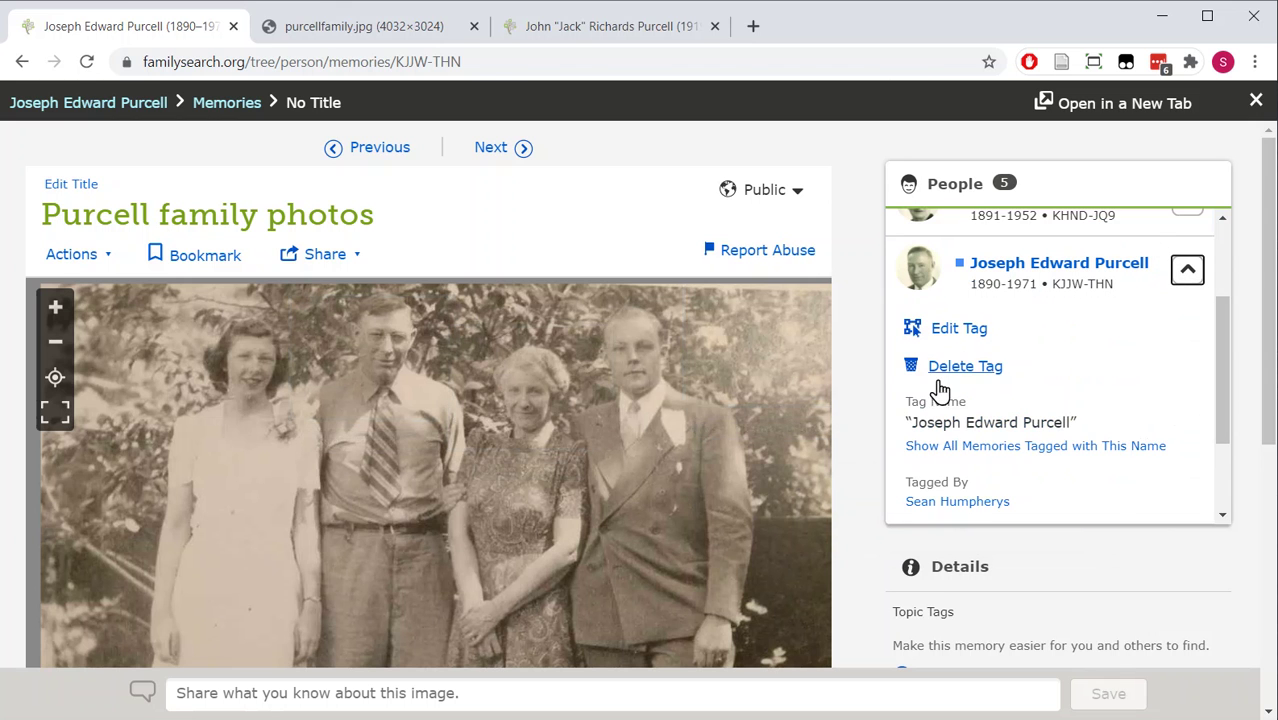
left_click(948, 338)
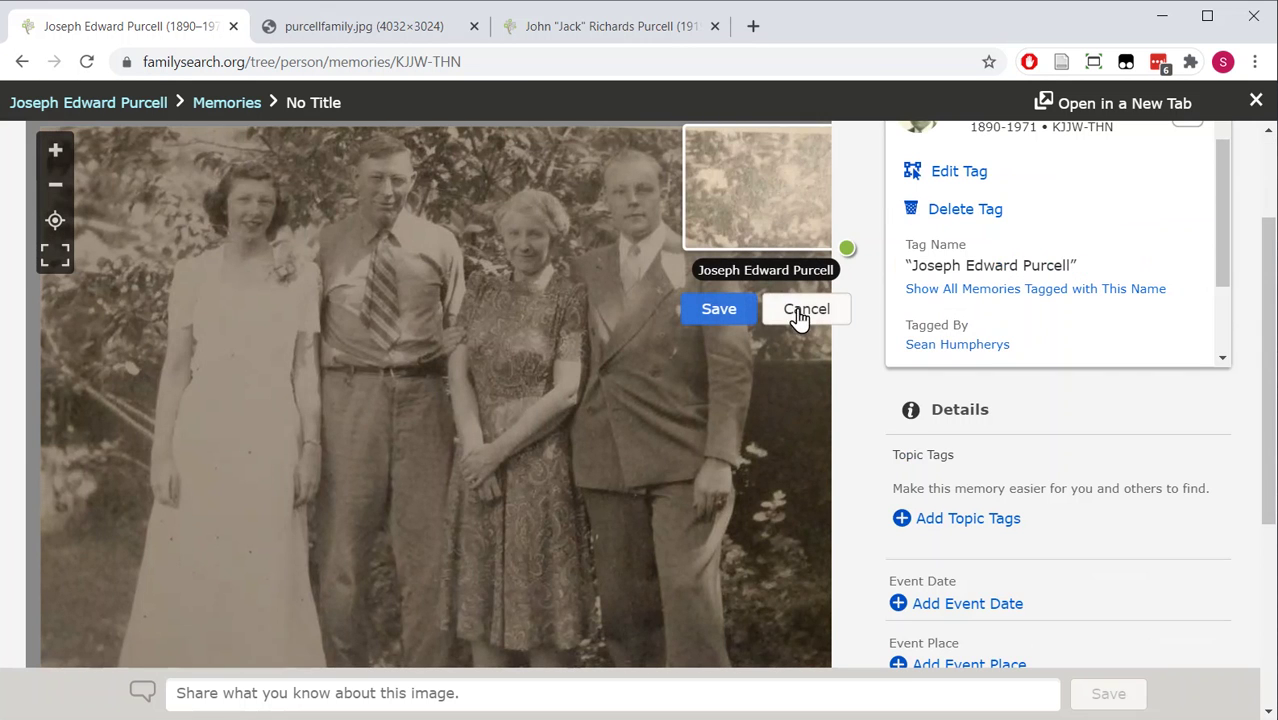
left_click(800, 312)
left_click(940, 222)
left_click(852, 366)
scroll(868, 443, "up", 2)
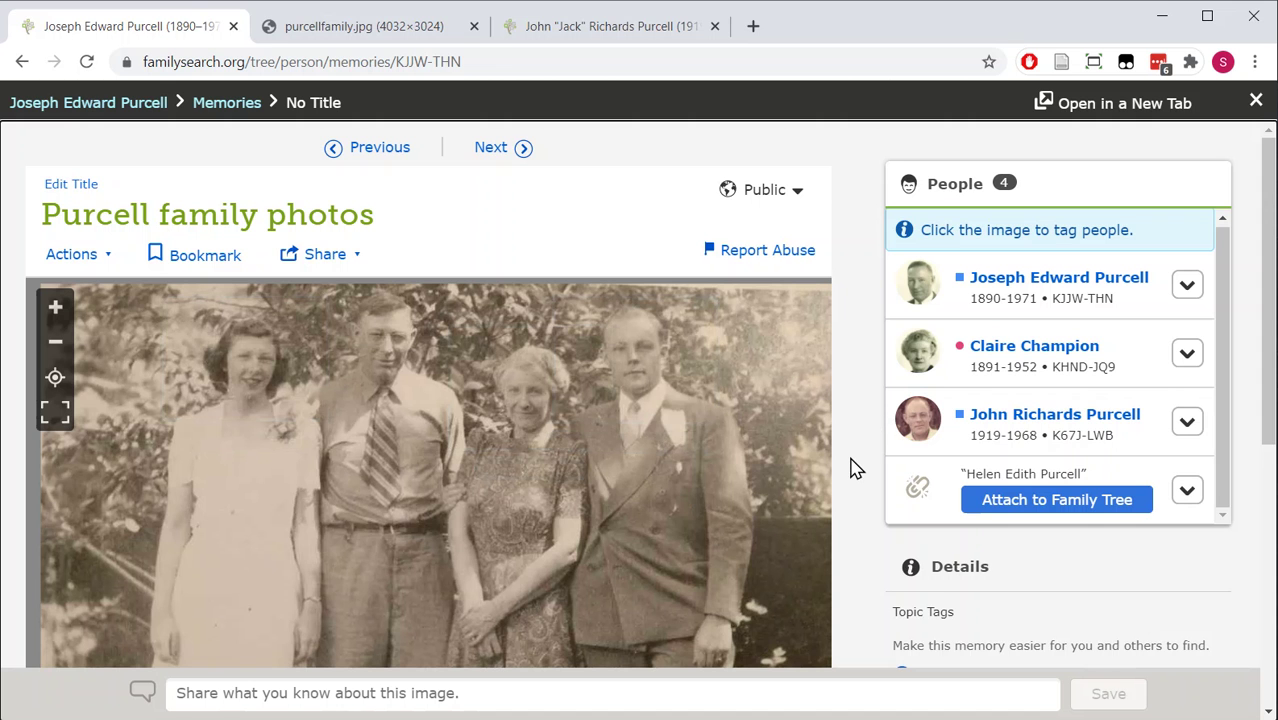
scroll(855, 468, "down", 3)
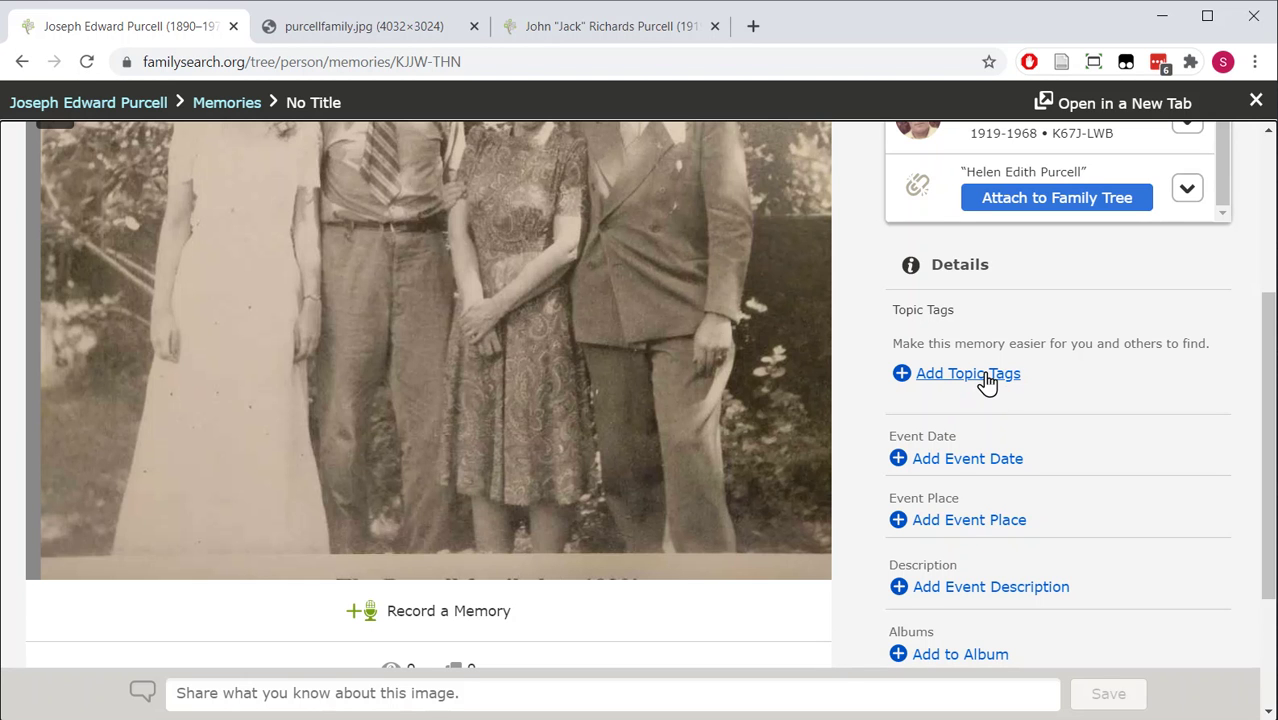
scroll(987, 380, "down", 2)
scroll(987, 380, "up", 3)
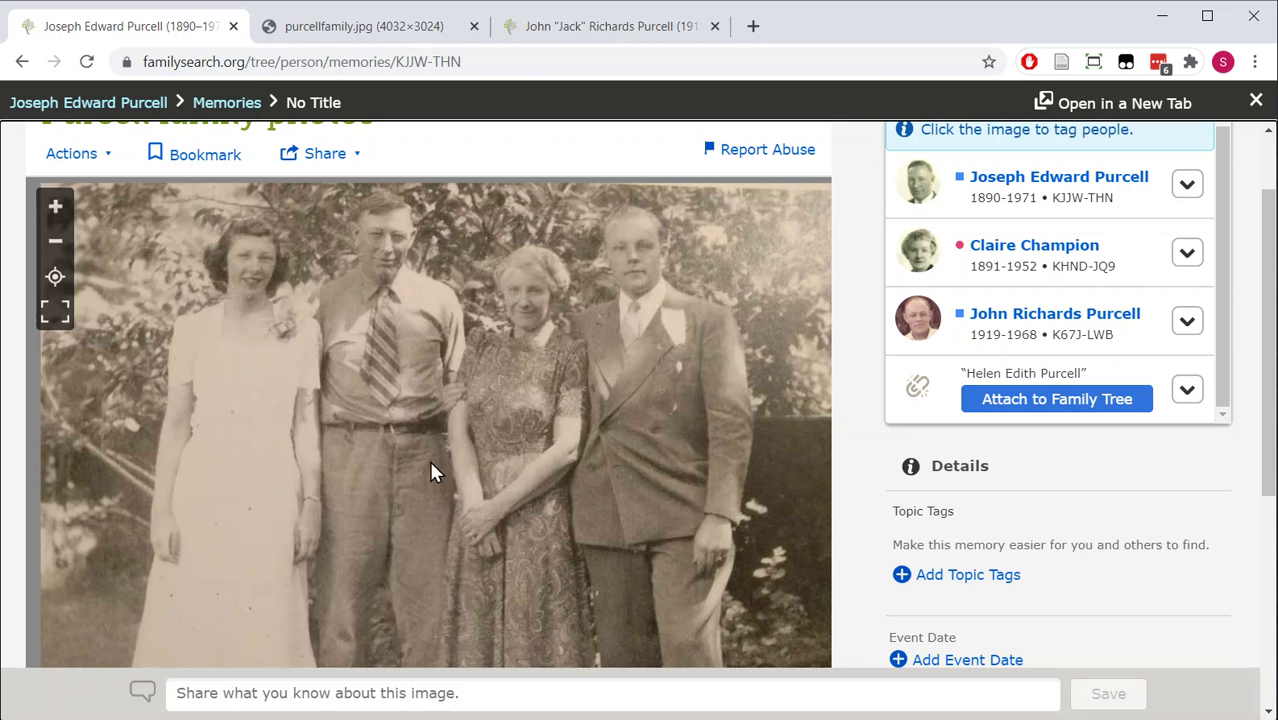
scroll(783, 490, "down", 2)
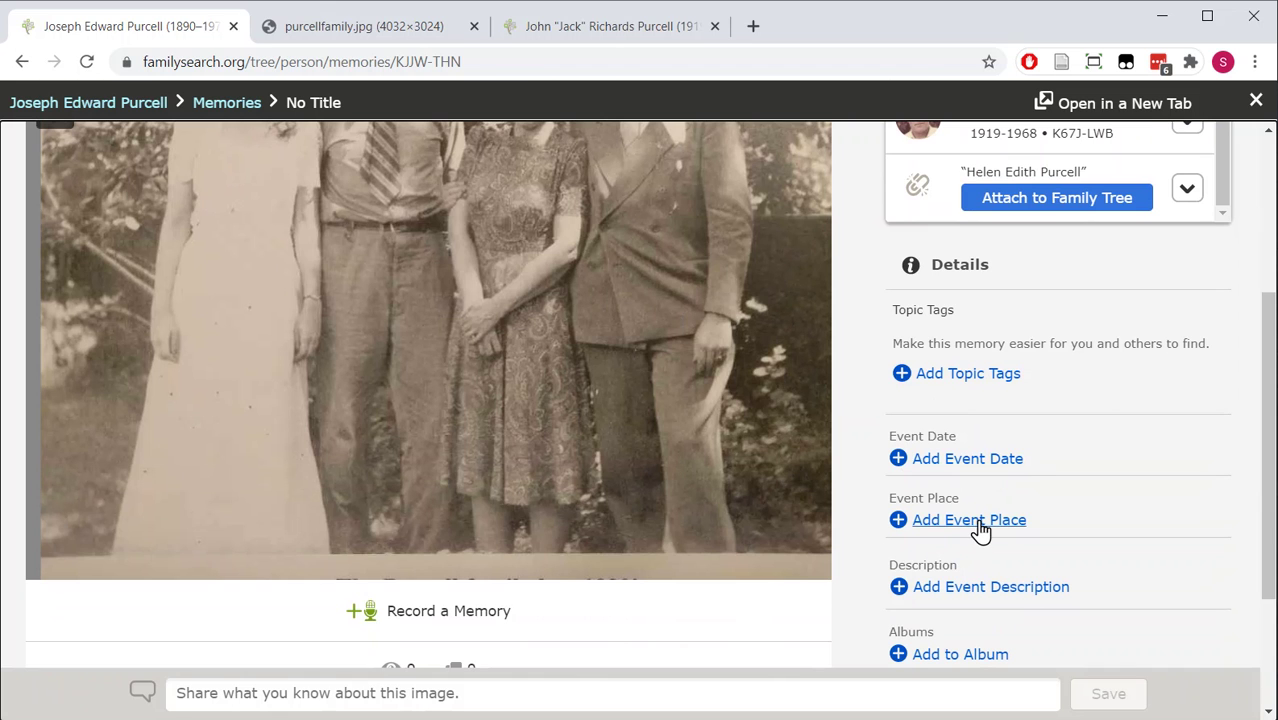
scroll(978, 528, "down", 1)
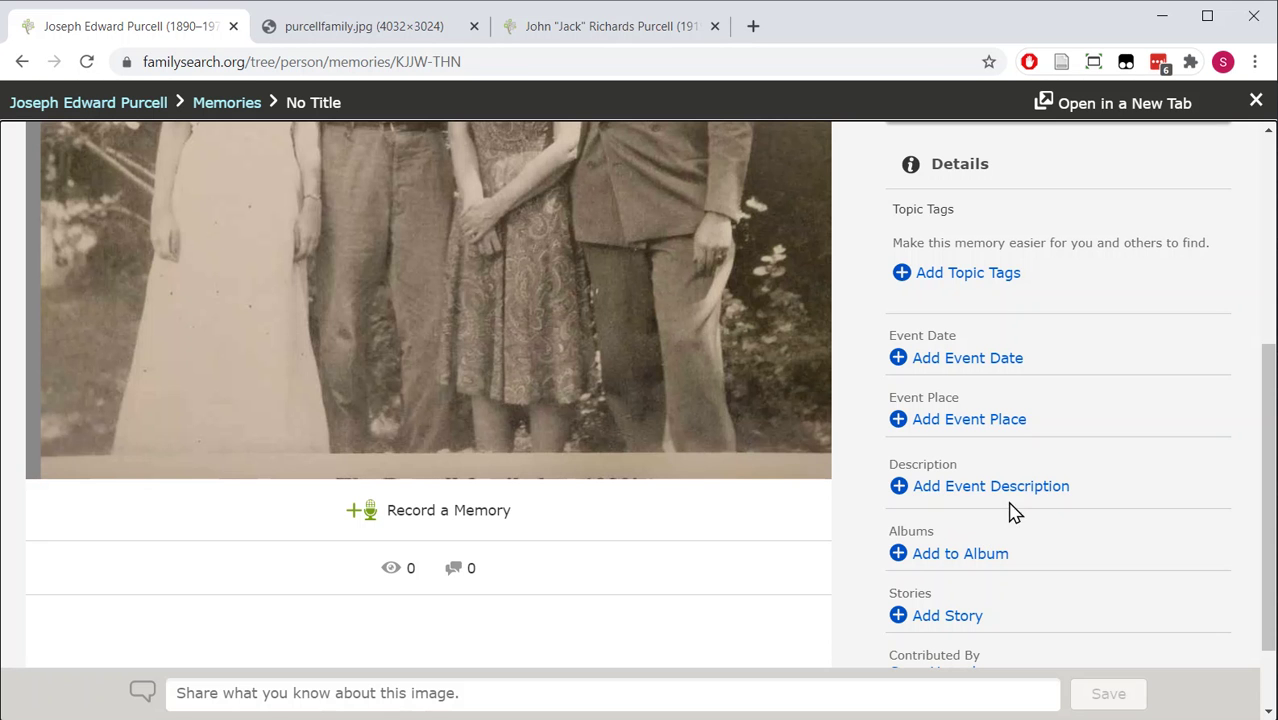
scroll(1030, 556, "down", 1)
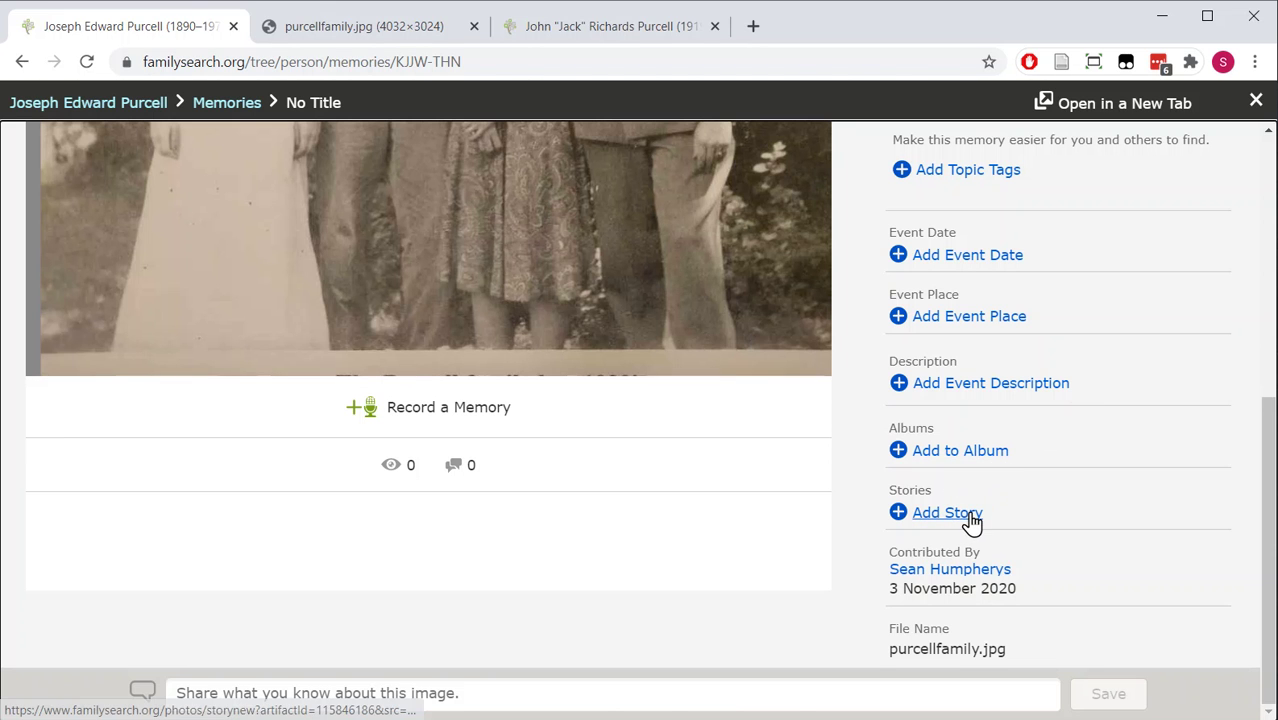
left_click(397, 410)
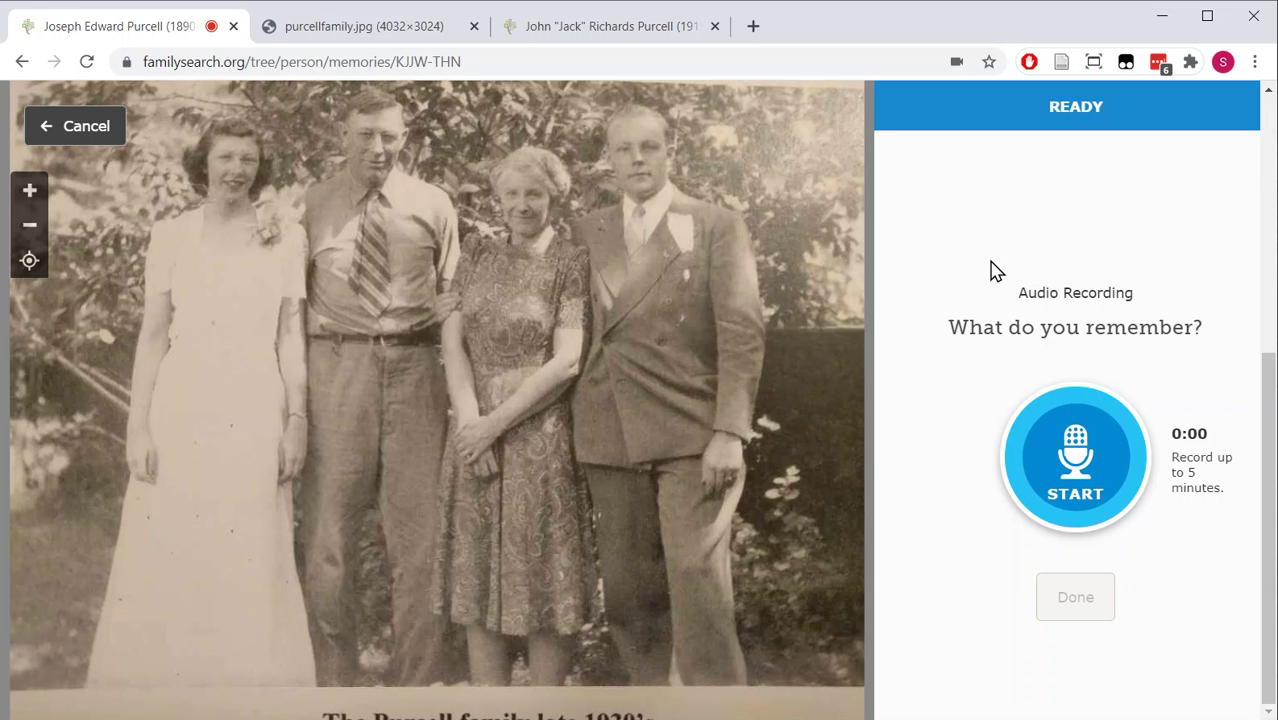
left_click(86, 126)
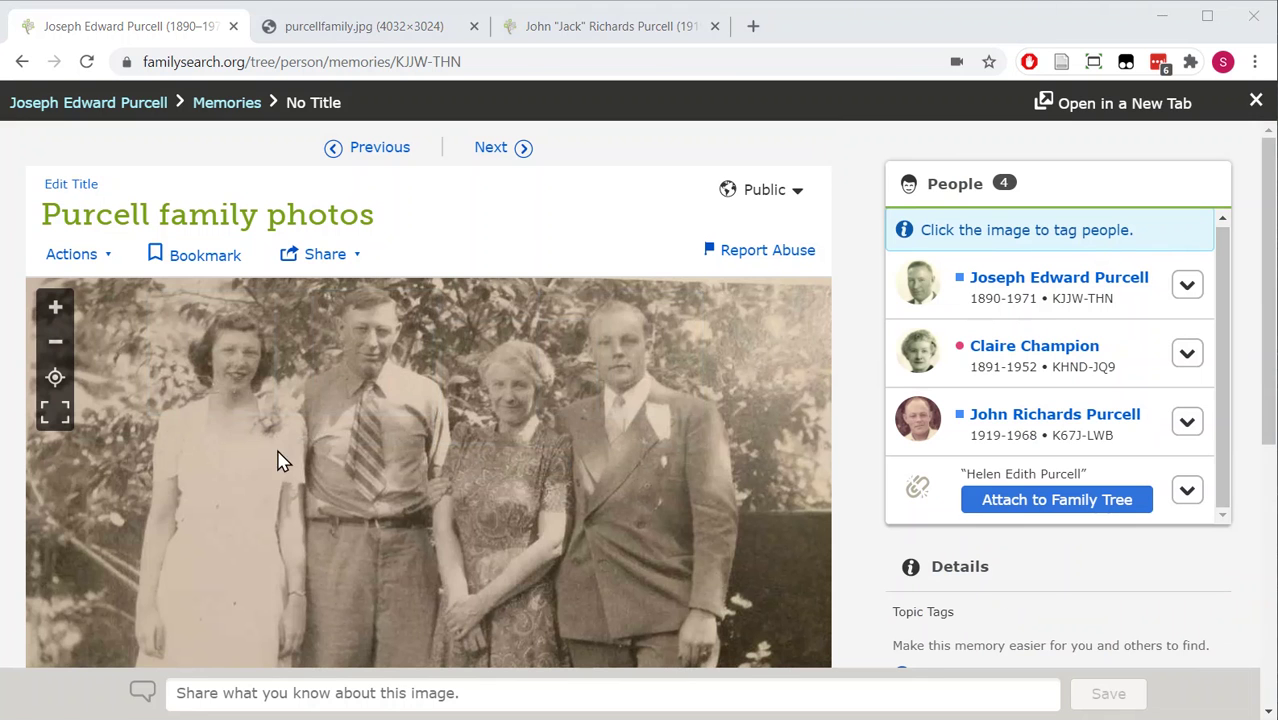
left_click(104, 258)
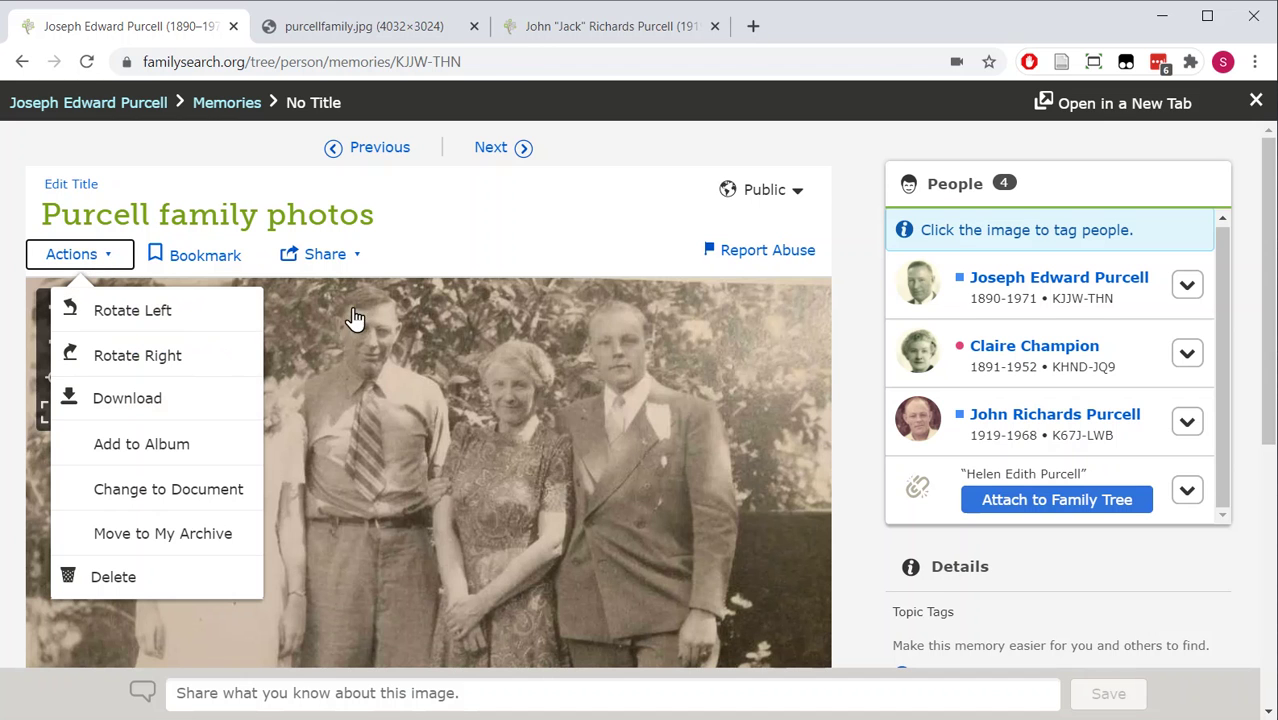
left_click(360, 262)
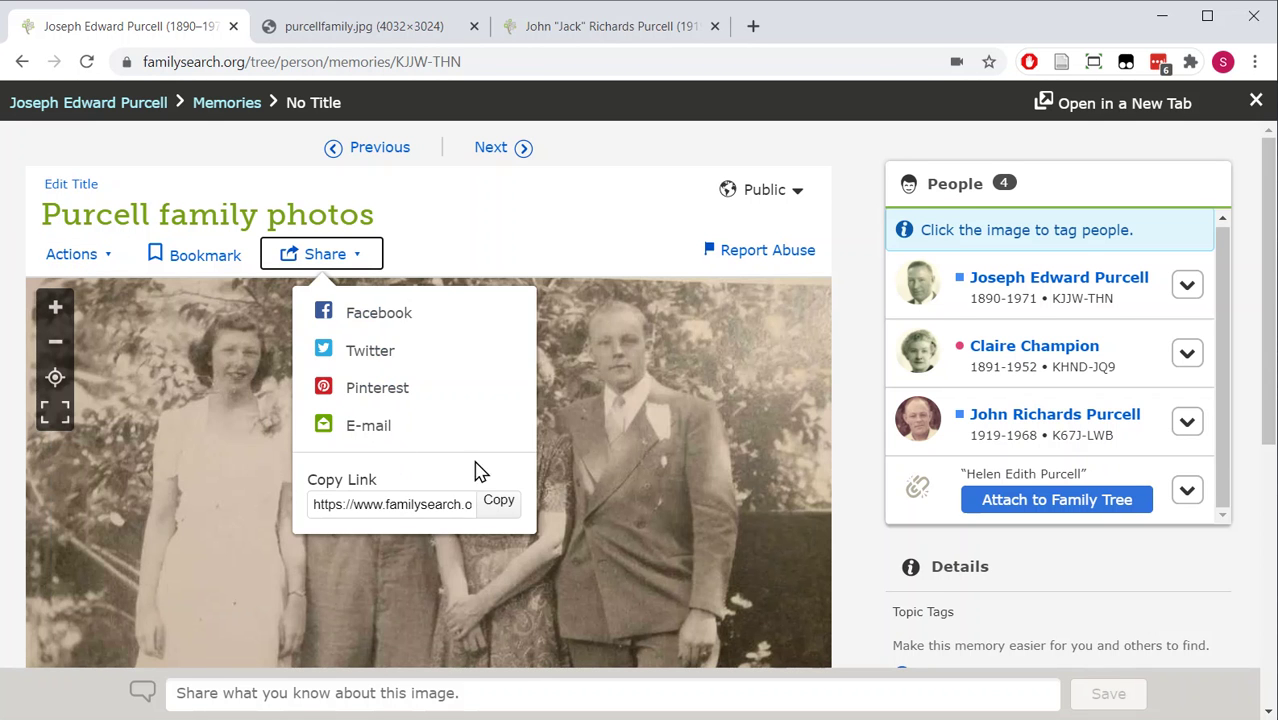
left_click(538, 232)
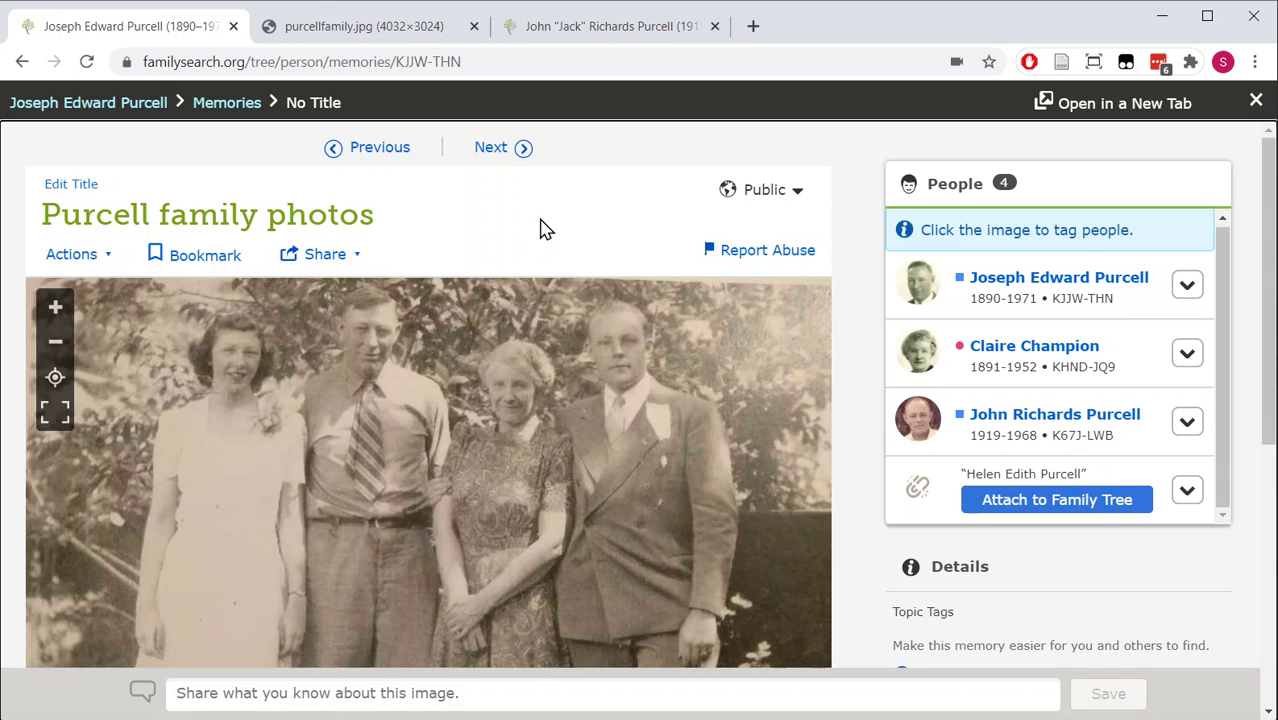
- Confirm the memory's visibility stays Public, then close the viewer back to the Memories tab
left_click(796, 196)
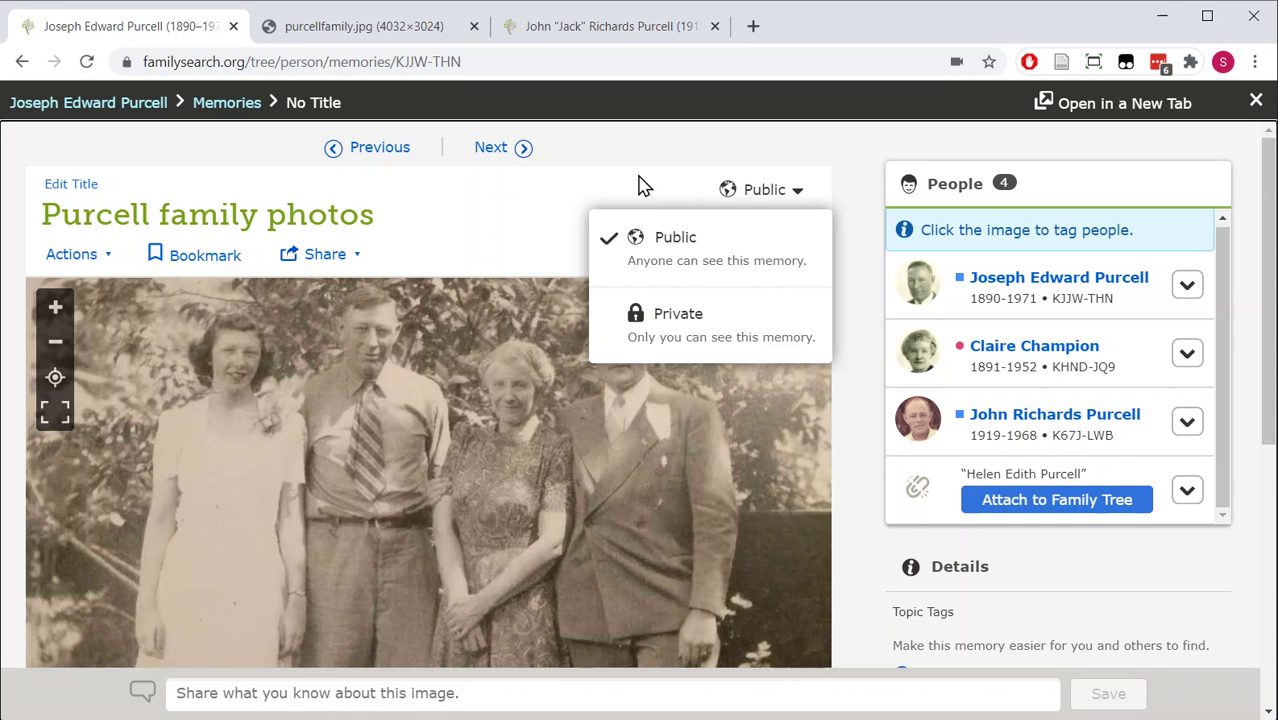
key("Escape")
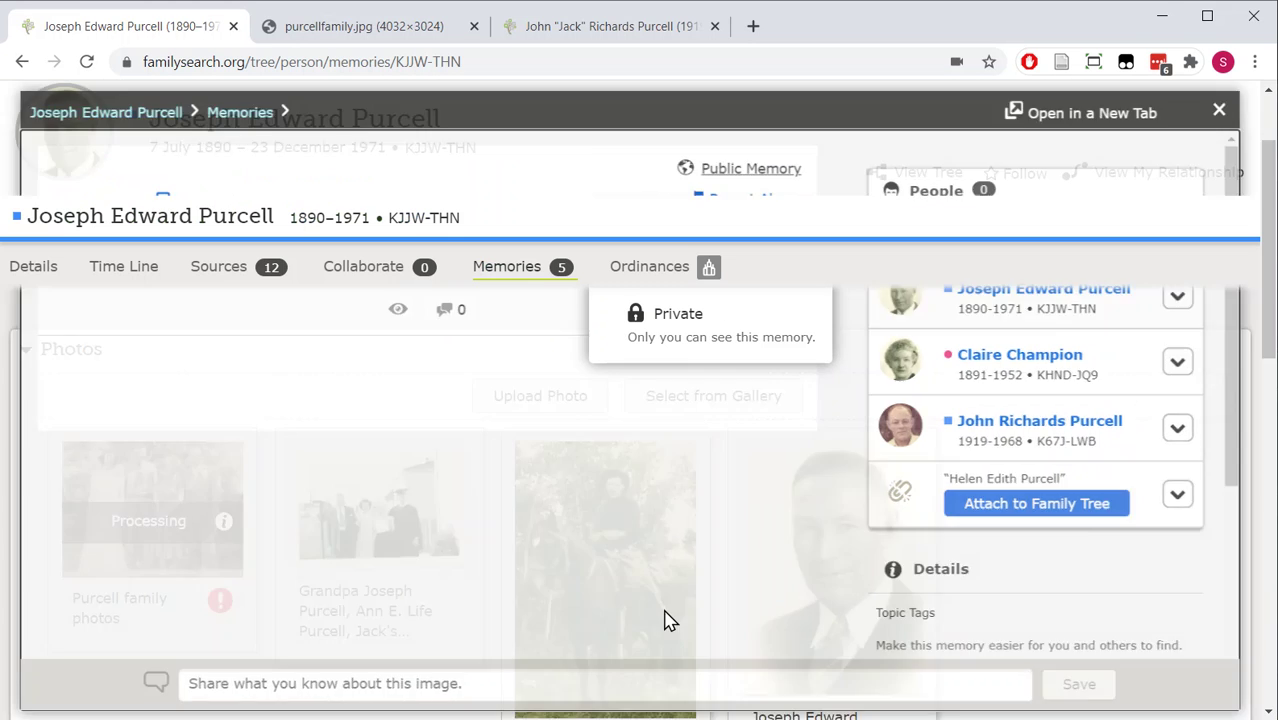